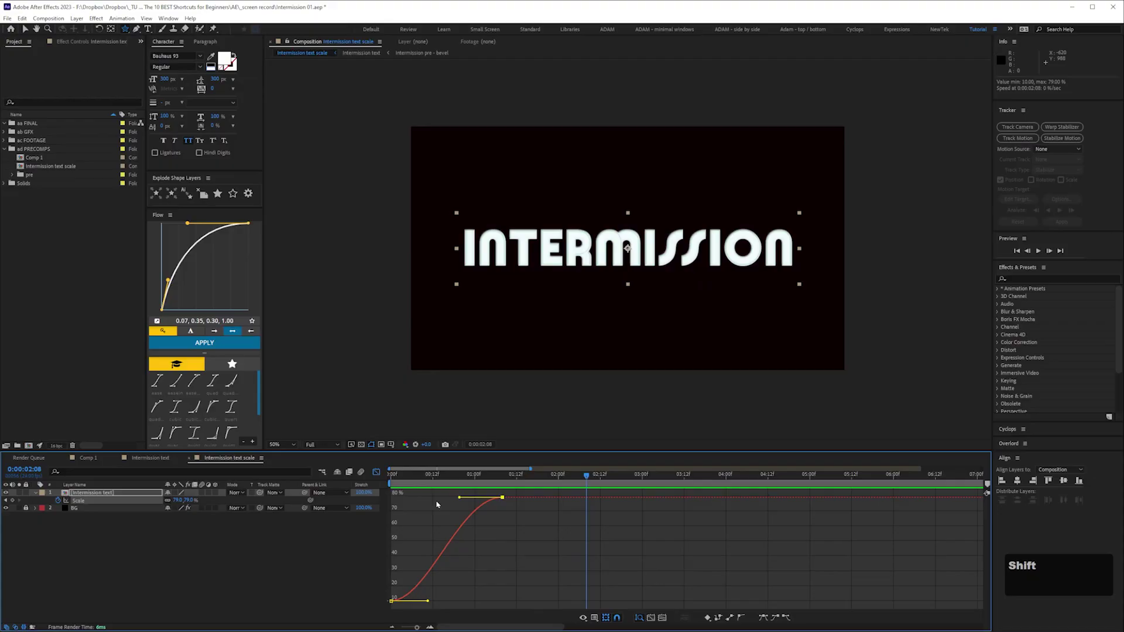
Set the playhead to about 2 seconds in the 70s_Intermission light-streaks composition
{"action": "left_click", "coordinate": [562, 319]}
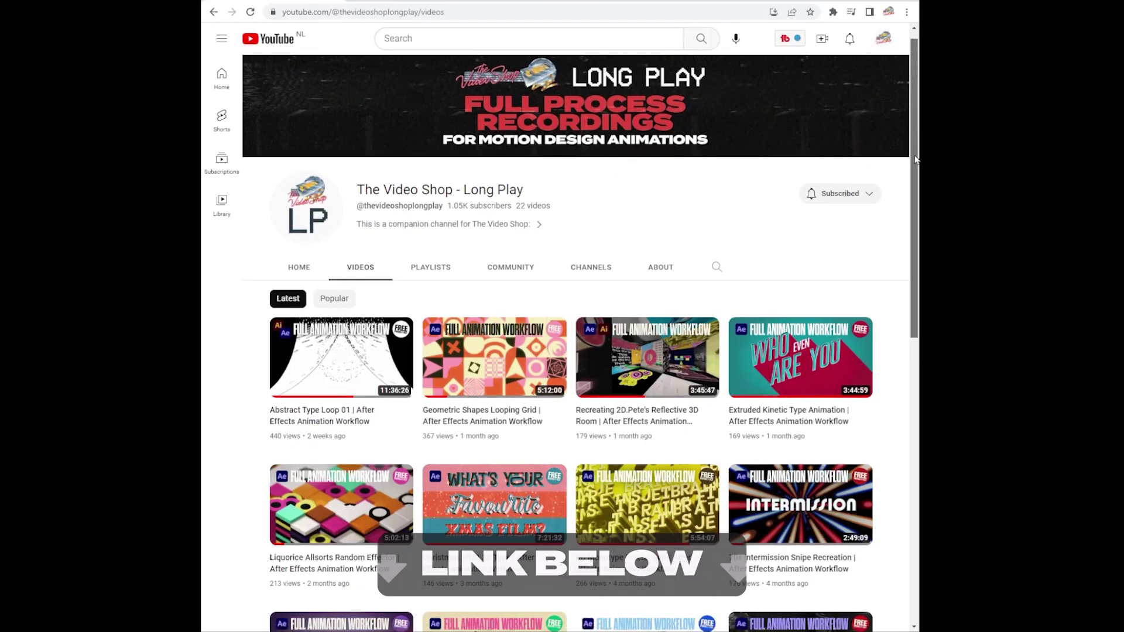
Scroll the YouTube channel's Videos page down to the thumbnail grid
{"action": "left_click_drag", "start_coordinate": [917, 160], "coordinate": [912, 263]}
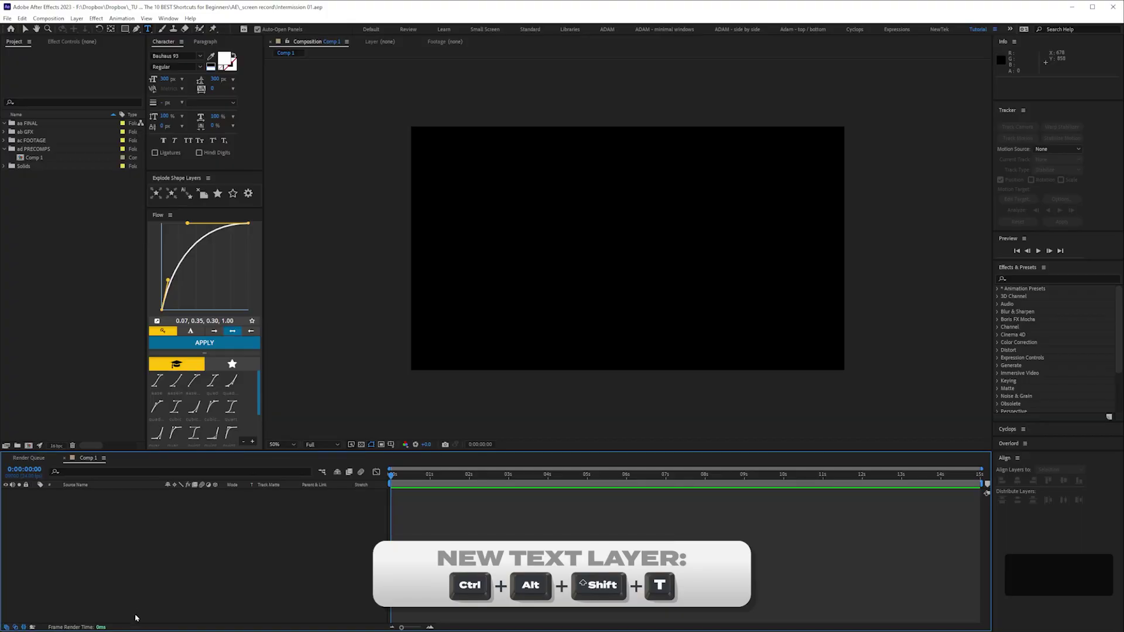
Create an 'intermission' text layer with Ctrl+Alt+Shift+T, set it to All Caps, and show Layer > New
{"action": "key", "text": "ctrl+alt+shift+t"}
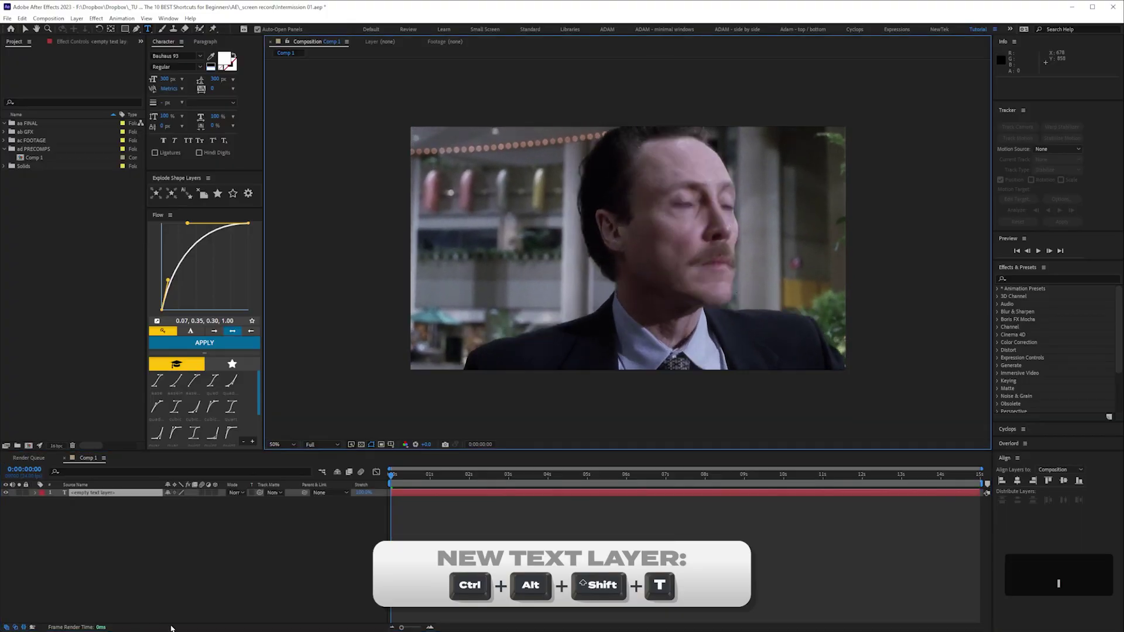
{"action": "type", "text": "intermission"}
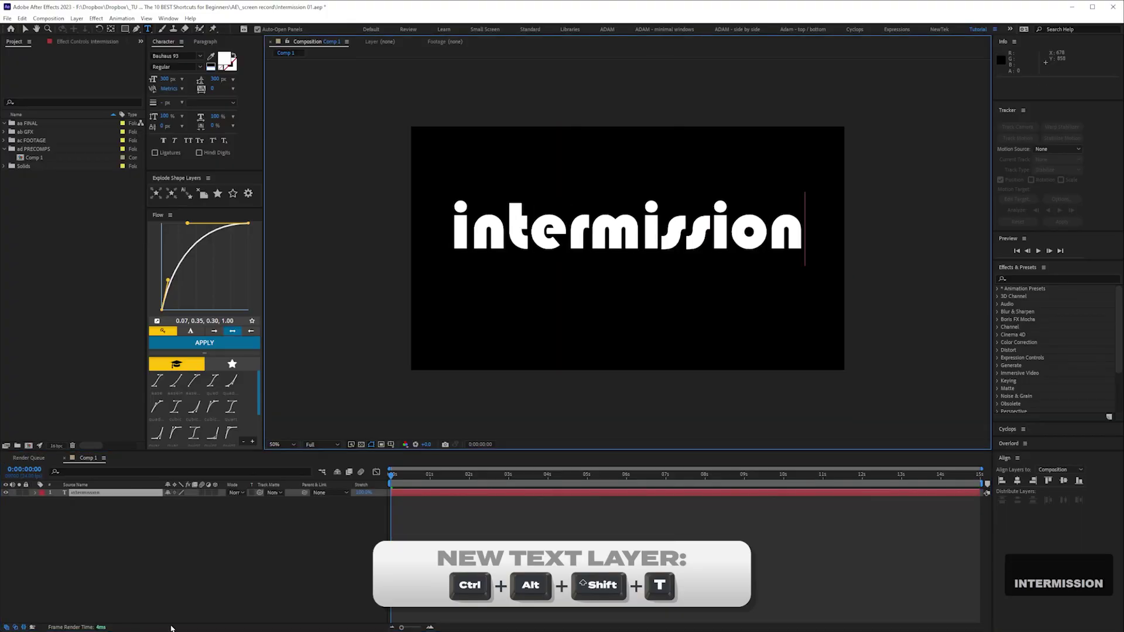
{"action": "left_click", "coordinate": [88, 458]}
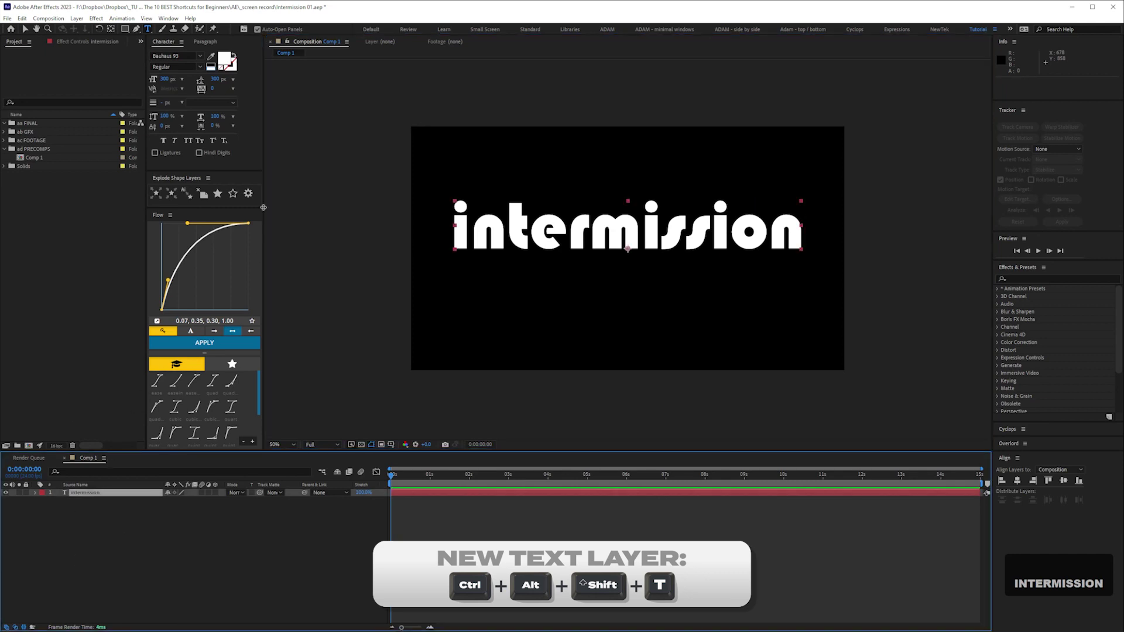
{"action": "left_click", "coordinate": [188, 140]}
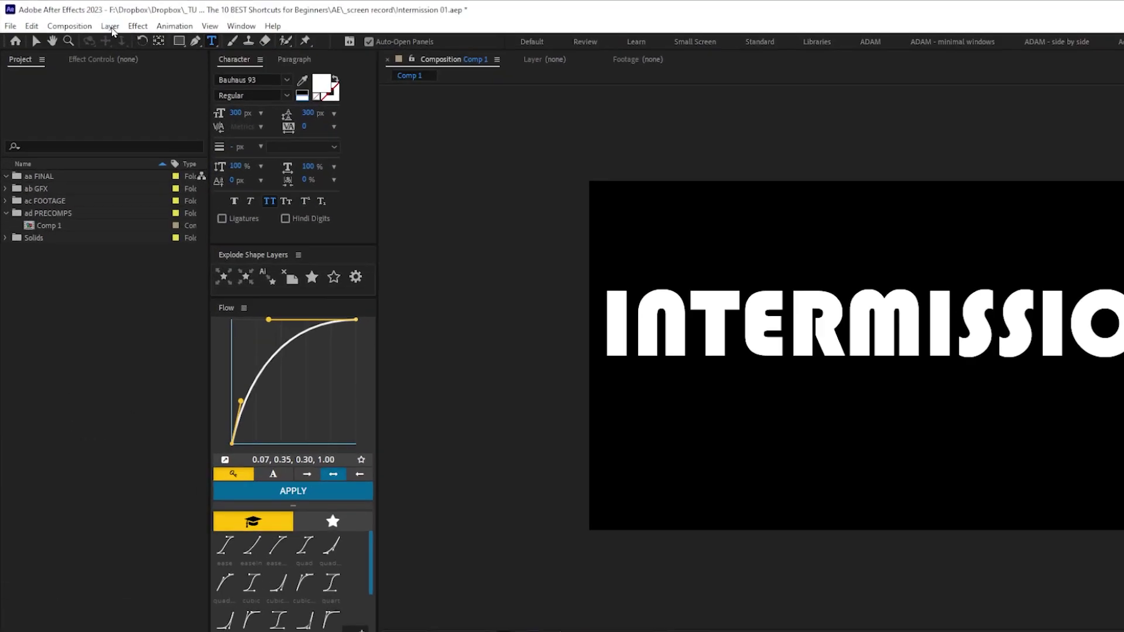
{"action": "left_click", "coordinate": [78, 20]}
{"action": "mouse_move", "coordinate": [85, 32]}
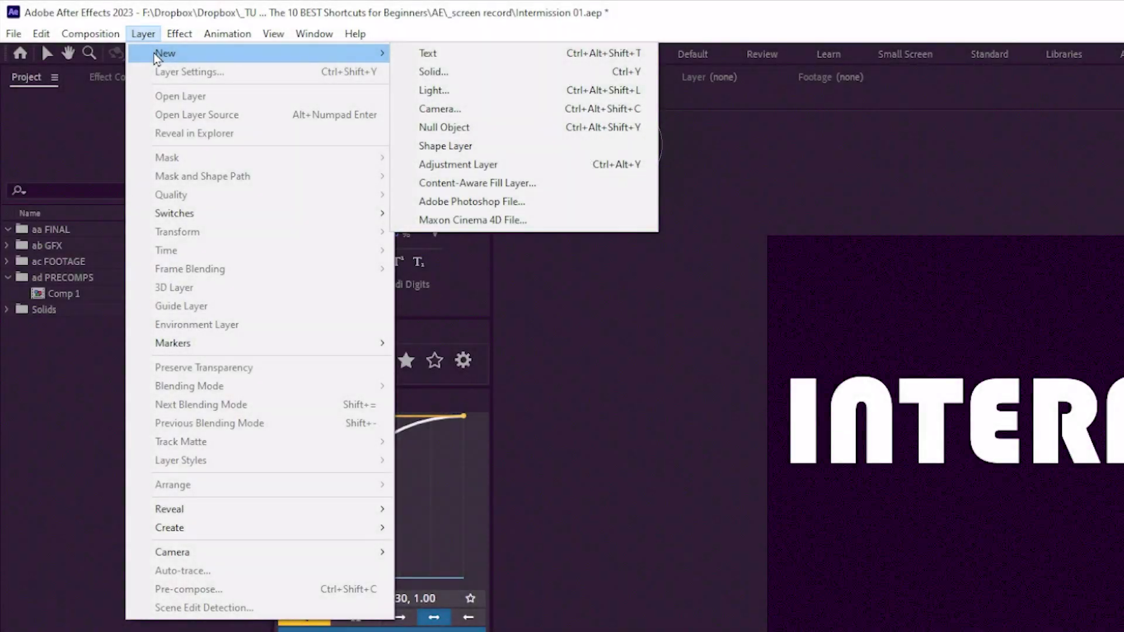
Draw a square over the title with the Rectangle tool, then undo it
{"action": "key", "text": "Escape"}
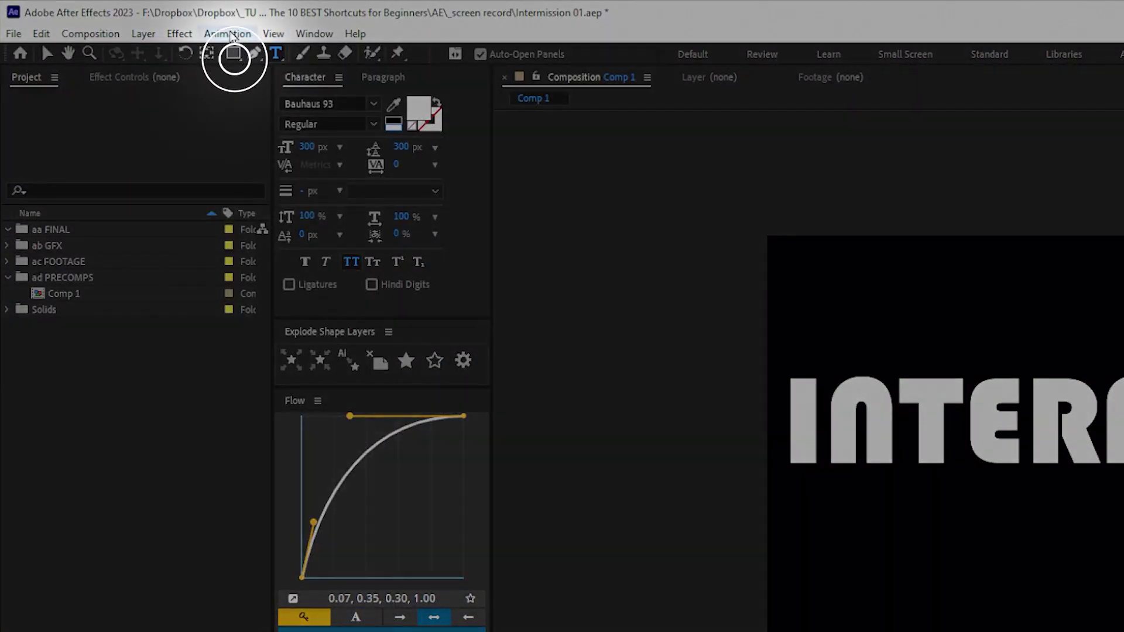
{"action": "left_click", "coordinate": [234, 53]}
{"action": "left_click_drag", "start_coordinate": [559, 186], "coordinate": [691, 311]}
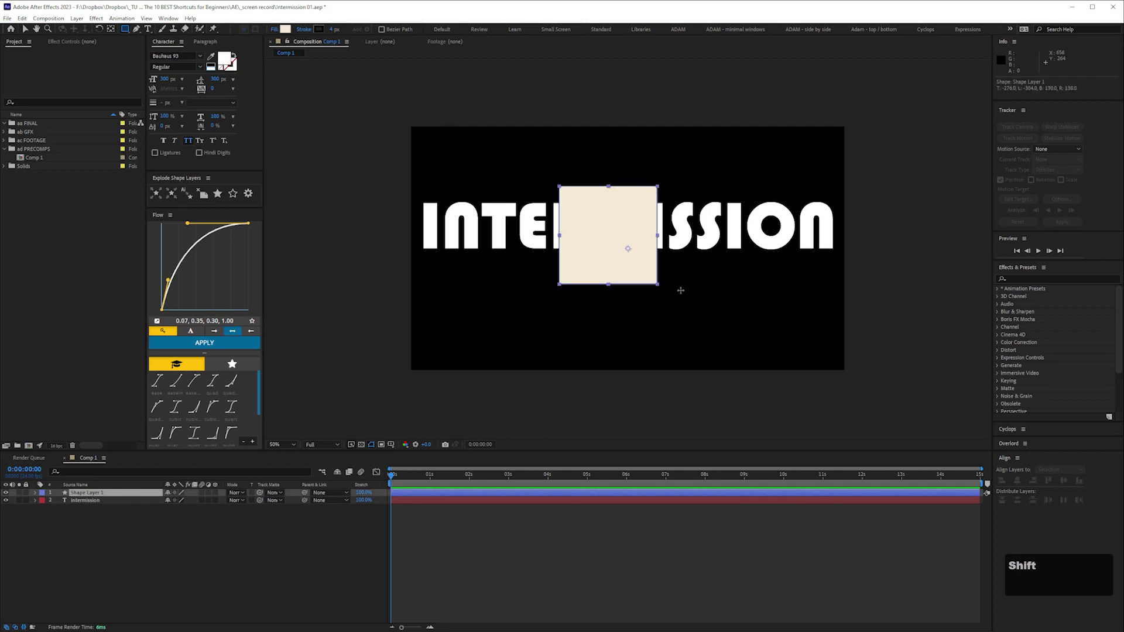
{"action": "key", "text": "ctrl+z"}
Add and undo a full-frame ellipse, then cycle to the Star tool with Q, draw a star and undo
{"action": "double_click", "coordinate": [126, 30]}
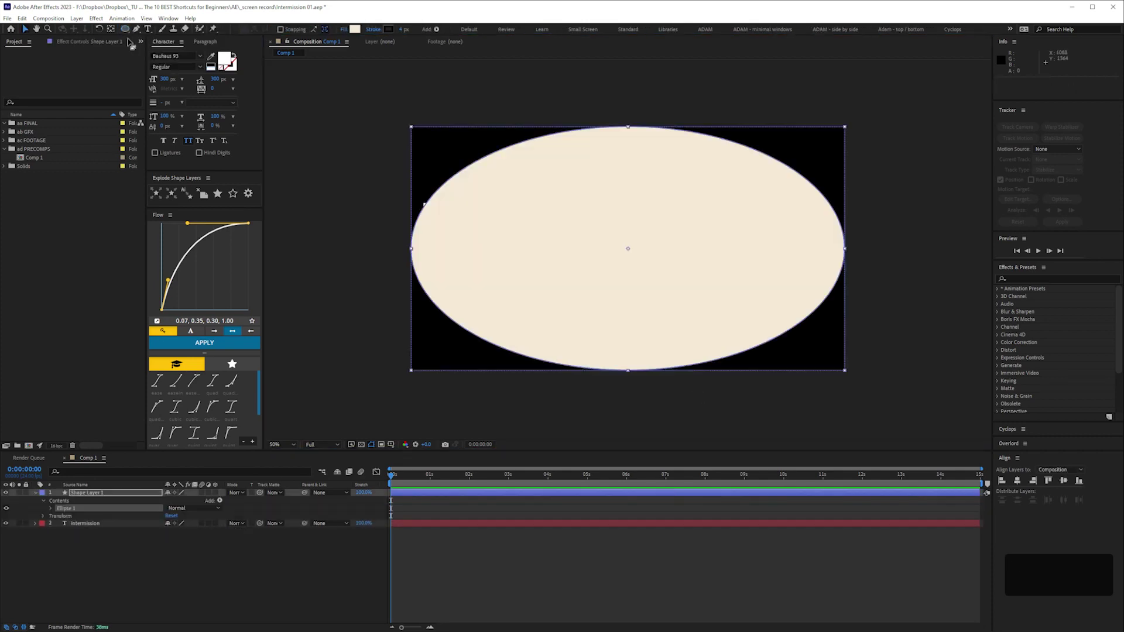
{"action": "key", "text": "ctrl+z"}
{"action": "key", "text": "v"}
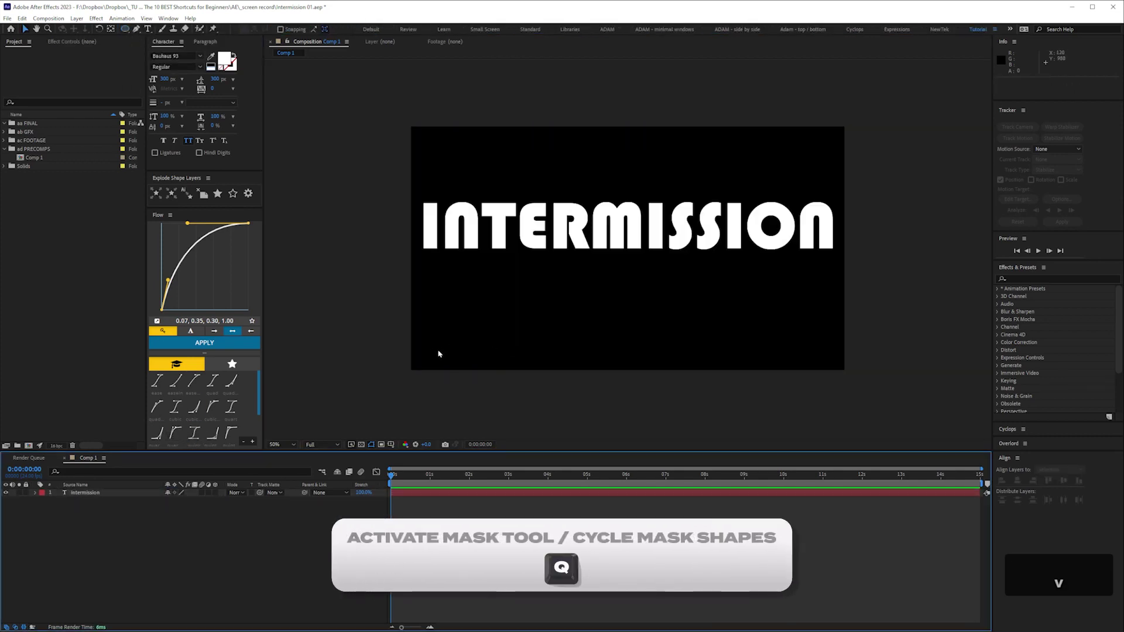
{"action": "key", "text": "q"}
{"action": "key", "text": "q"}
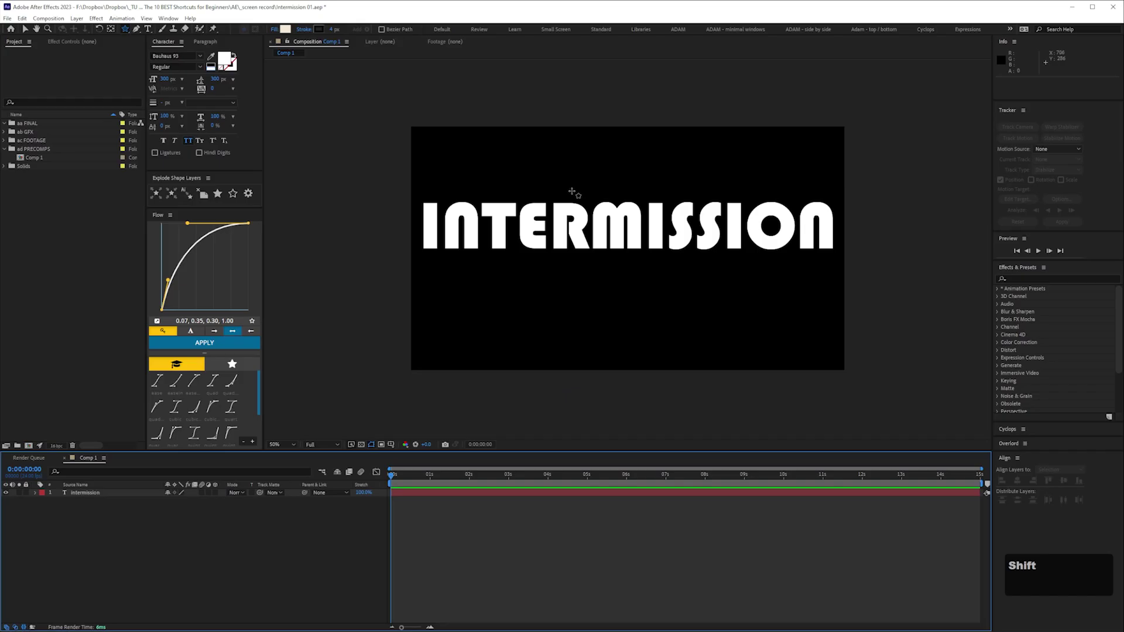
{"action": "left_click_drag", "start_coordinate": [628, 214], "coordinate": [628, 251]}
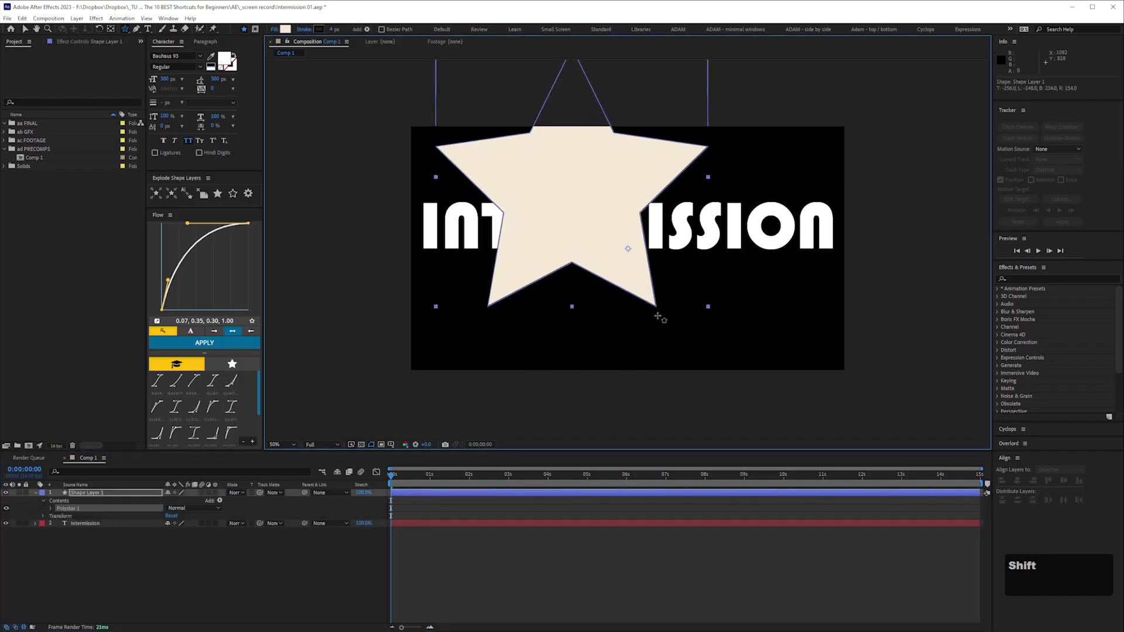
{"action": "key", "text": "ctrl+z"}
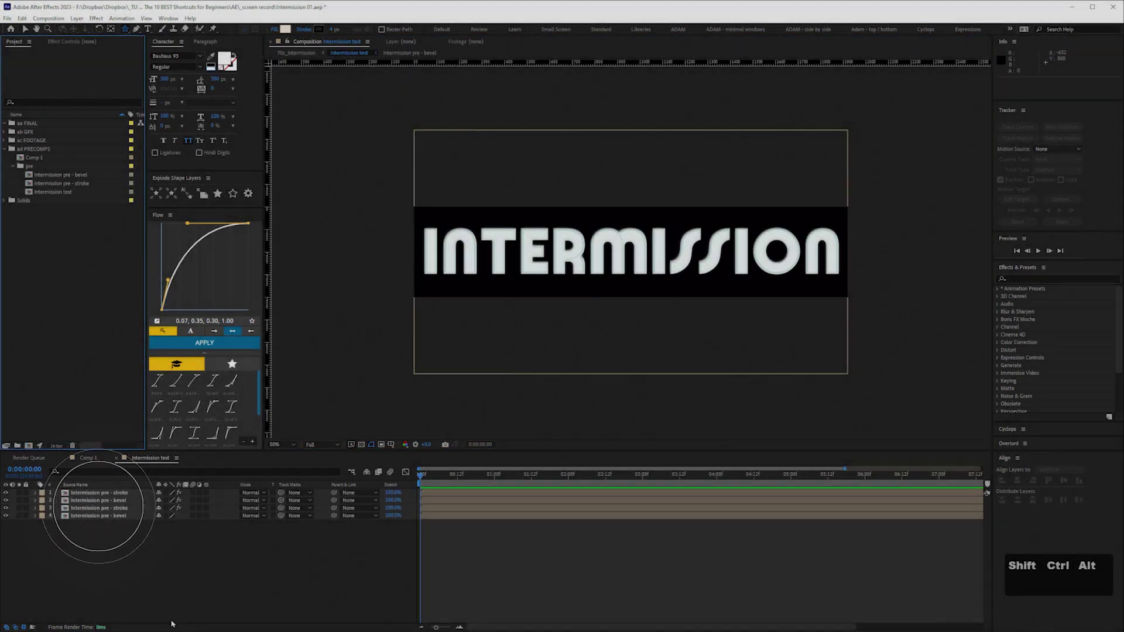
Add Null 8 above the title precomps with Ctrl+Alt+Shift+Y and expand its transform properties
{"action": "key", "text": "ctrl+alt+shift+y"}
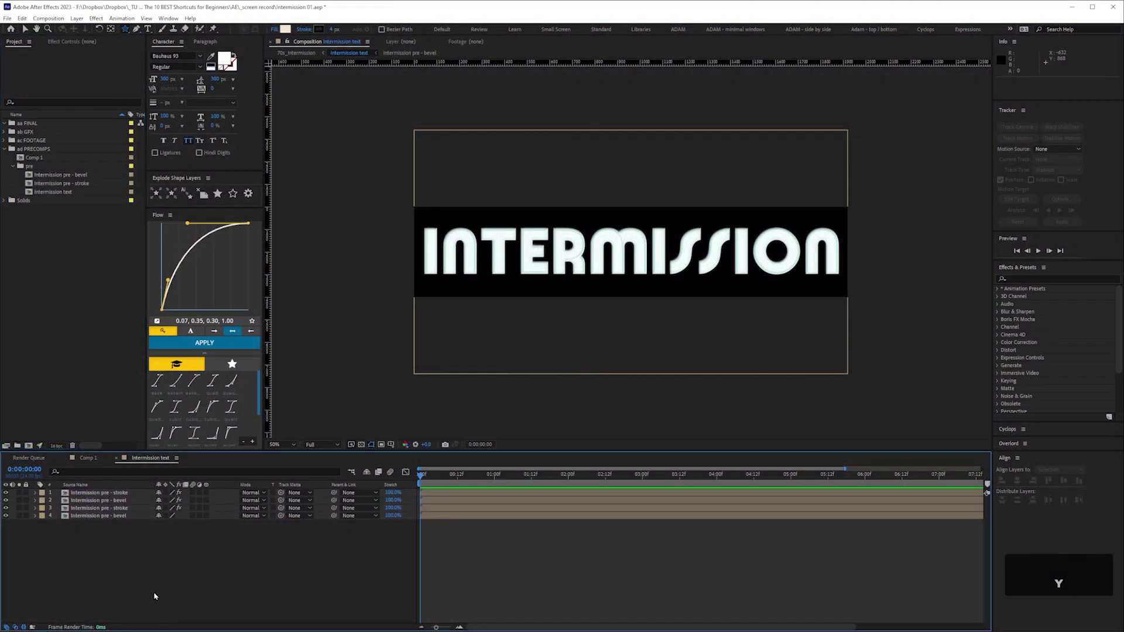
{"action": "key", "text": "ctrl+alt+shift+y"}
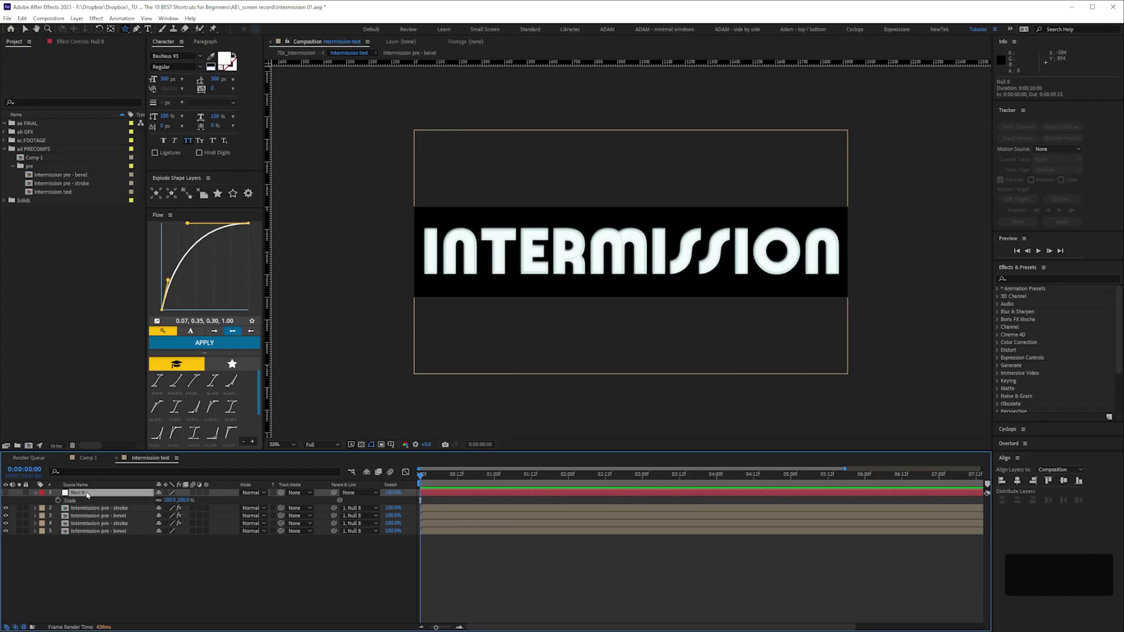
{"action": "left_click", "coordinate": [34, 493]}
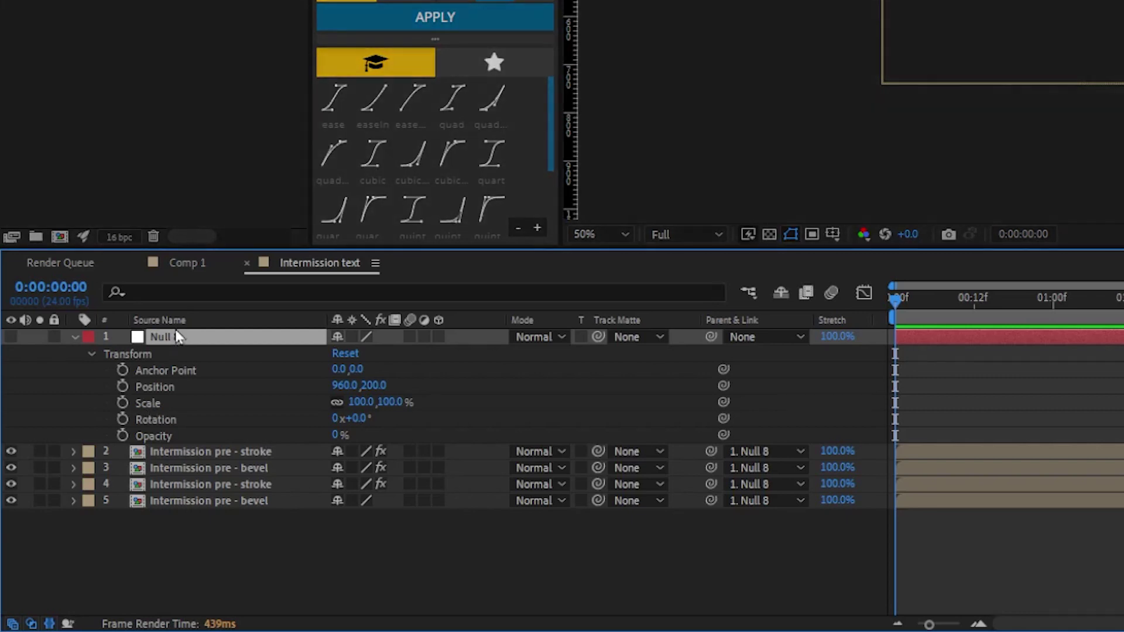
Isolate Null 8's properties with A, P, S, R, T, add Rotation via Shift+R, and hide Anchor Point
{"action": "key", "text": "a"}
{"action": "key", "text": "p"}
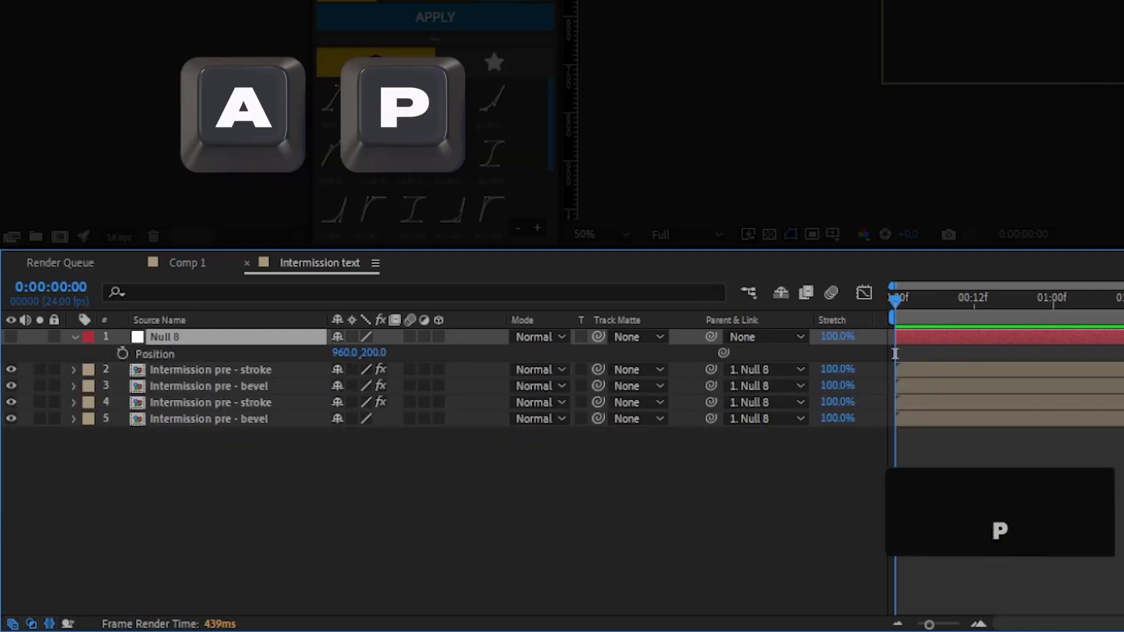
{"action": "key", "text": "s"}
{"action": "key", "text": "r"}
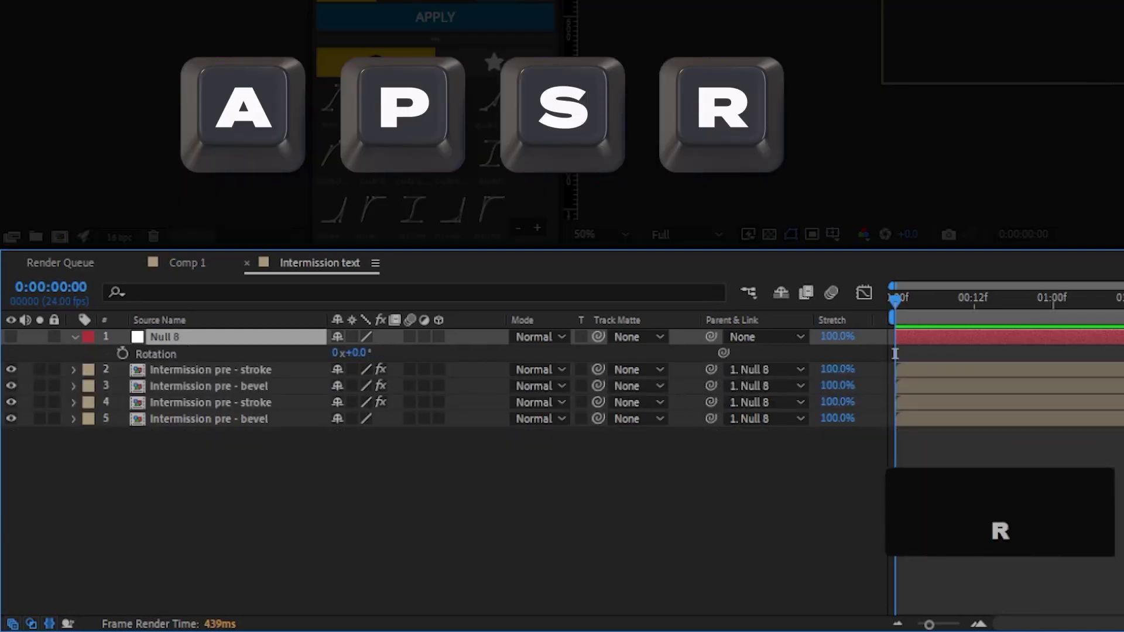
{"action": "key", "text": "t"}
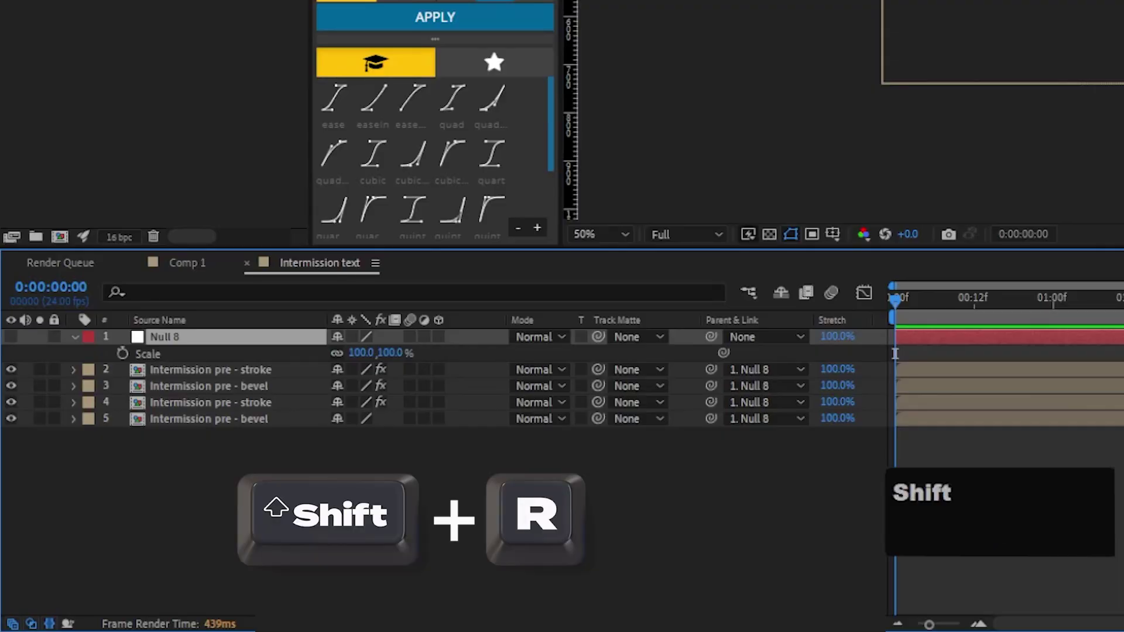
{"action": "key", "text": "shift+r"}
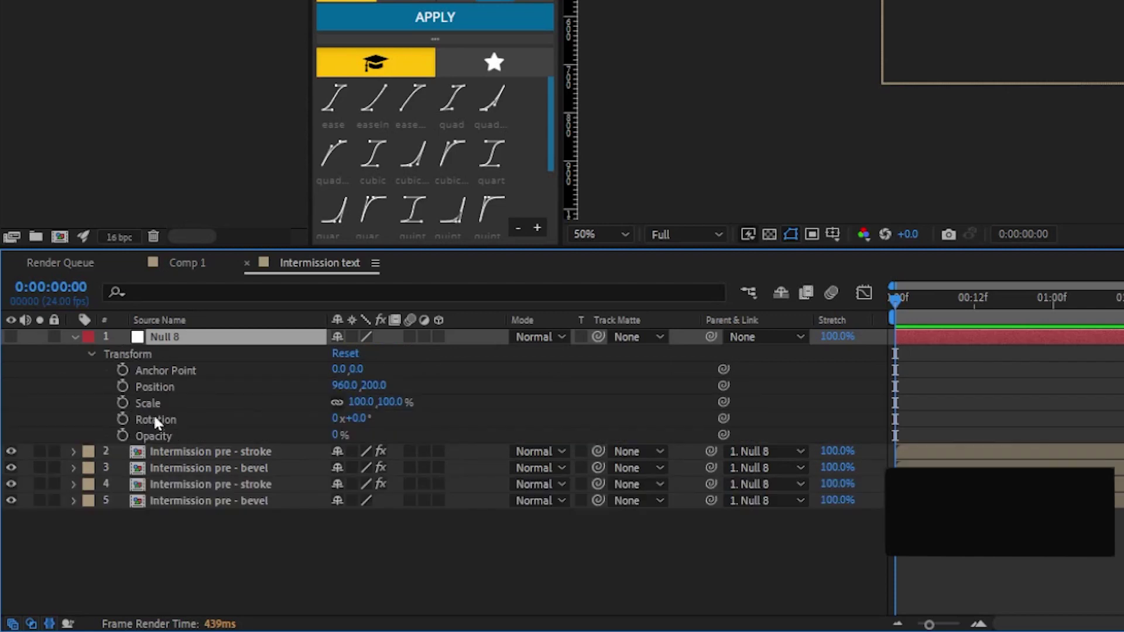
{"action": "left_click", "coordinate": [163, 368], "text": "alt+shift"}
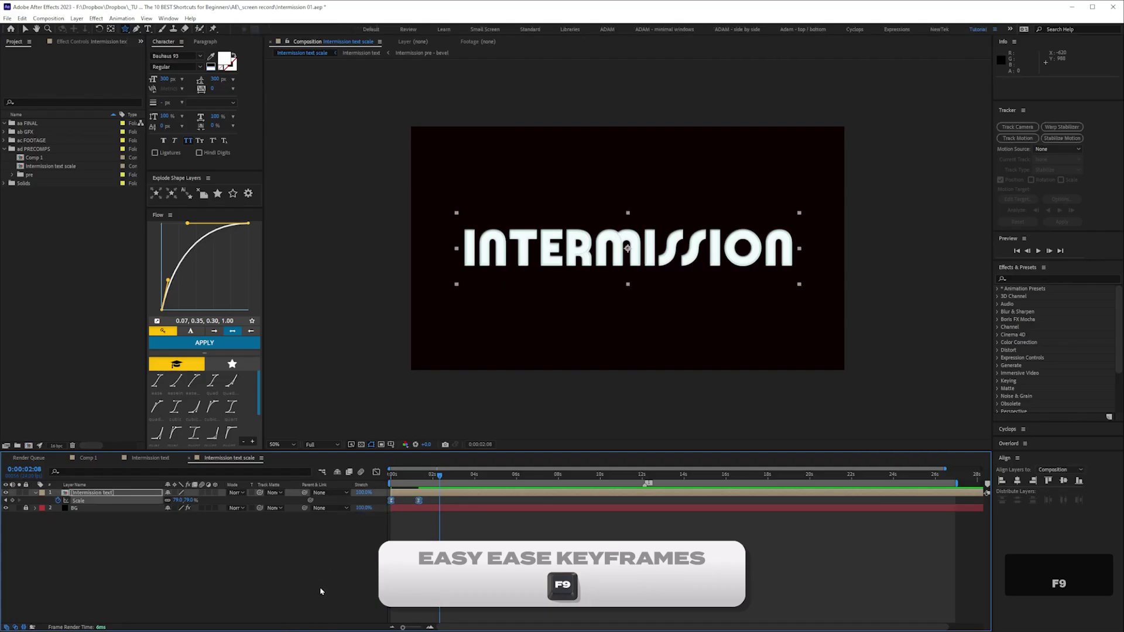
Apply Easy Ease to the title's Scale keyframes and drag the graph handles to reshape the curve
{"action": "right_click", "coordinate": [392, 502]}
{"action": "mouse_move", "coordinate": [446, 496]}
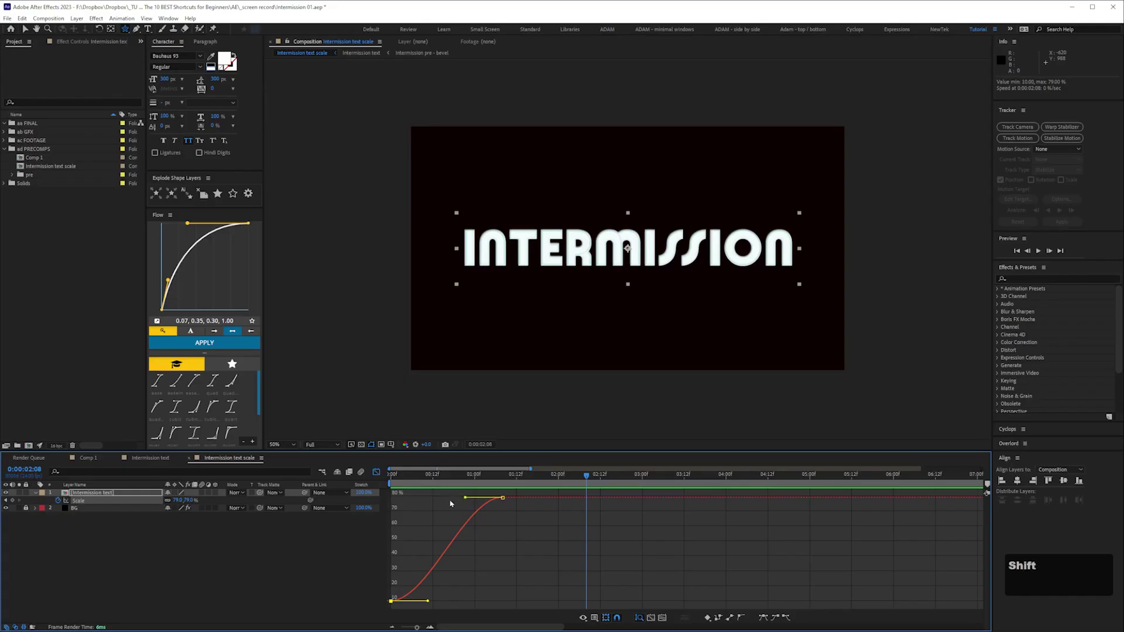
{"action": "left_click_drag", "start_coordinate": [450, 503], "coordinate": [416, 506]}
{"action": "left_click_drag", "start_coordinate": [428, 601], "coordinate": [434, 586]}
Move the current time to about 1:13 and toggle the Graph Editor with Shift+F3
{"action": "left_click_drag", "start_coordinate": [554, 478], "coordinate": [520, 478]}
{"action": "key", "text": "shift+F3"}
{"action": "left_click", "coordinate": [320, 565]}
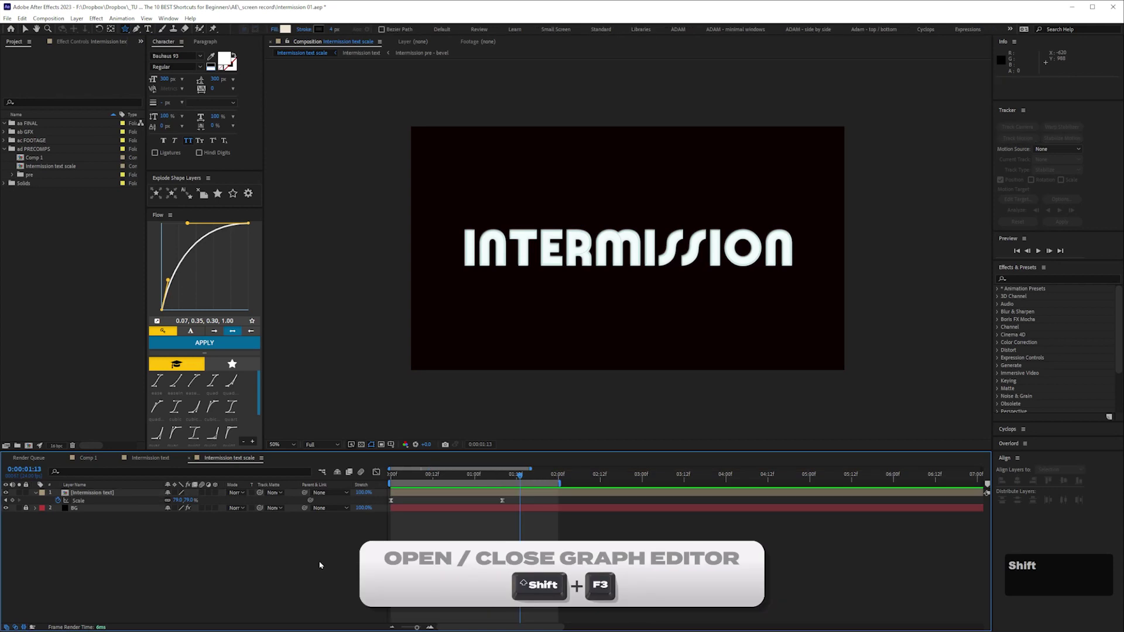
{"action": "key", "text": "shift+F3"}
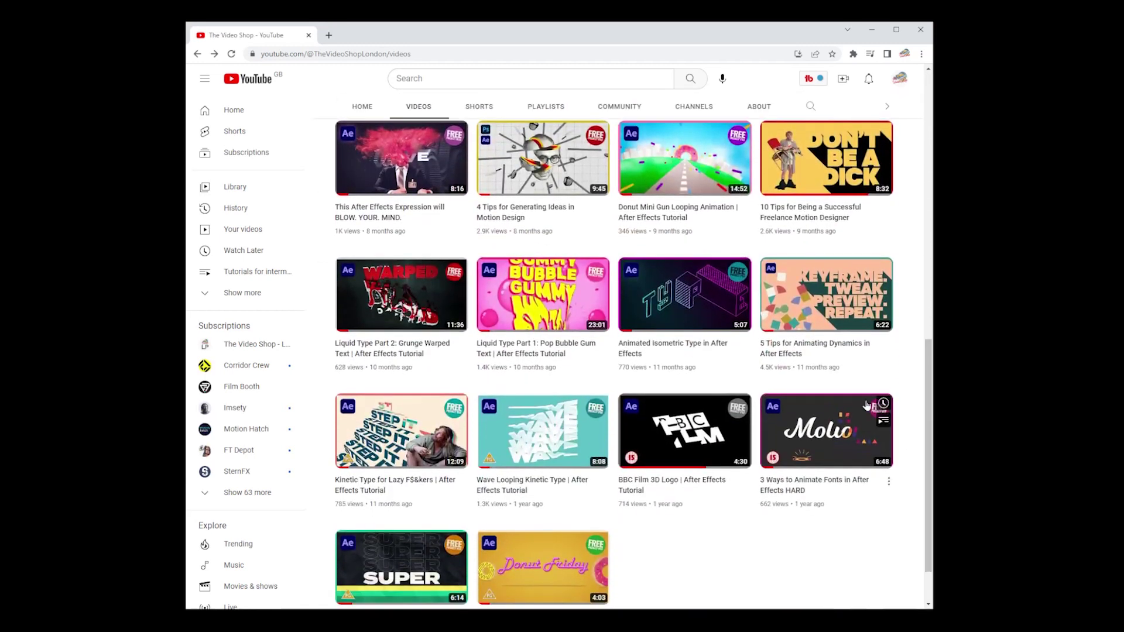
Play the '5 Tips for Animating Dynamics in After Effects' video from the channel's grid
{"action": "left_click", "coordinate": [829, 348]}
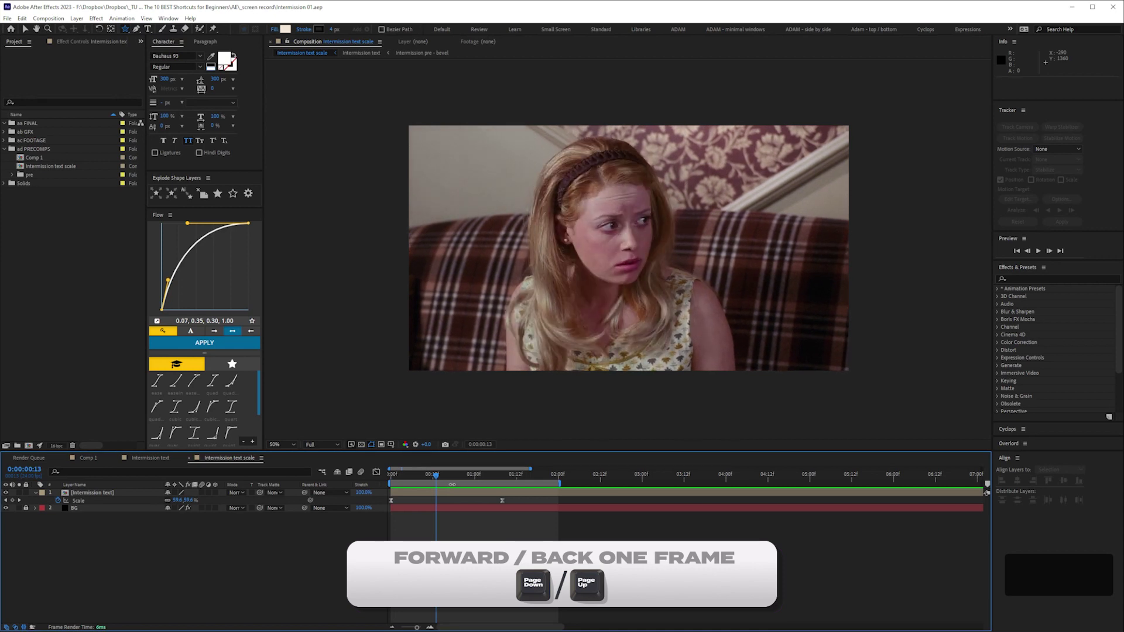
Step the INTERMISSION scale animation back and forward one frame, then jump back ten frames twice
{"action": "key", "text": "Page_Up"}
{"action": "key", "text": "Page_Up"}
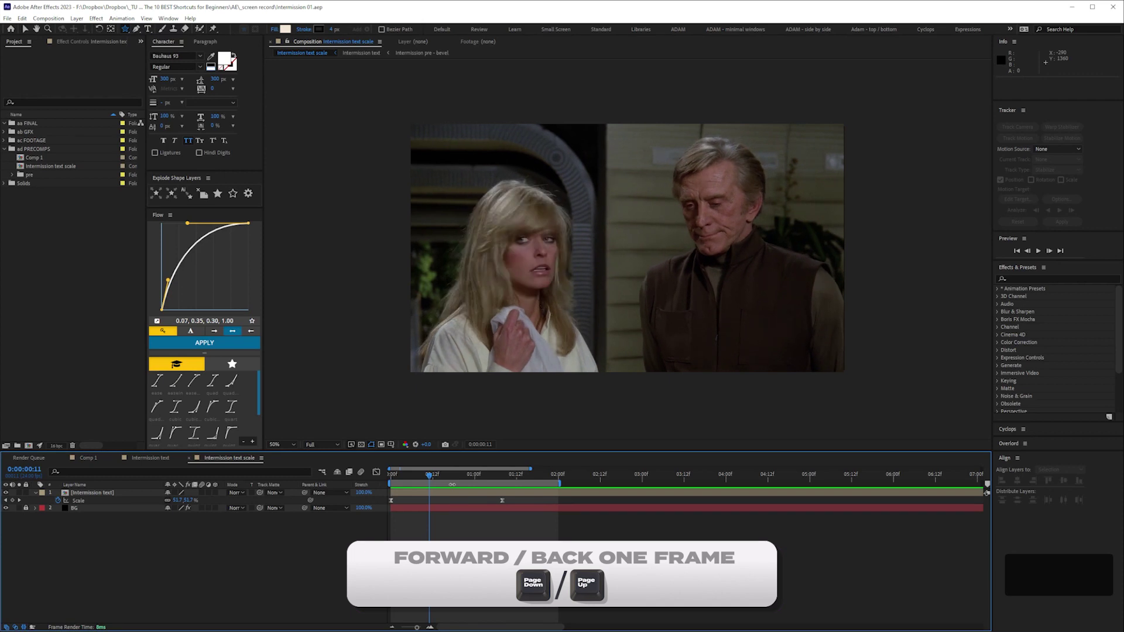
{"action": "key", "text": "Page_Down"}
{"action": "key", "text": "Page_Down"}
{"action": "key", "text": "Page_Down"}
{"action": "key", "text": "Page_Down"}
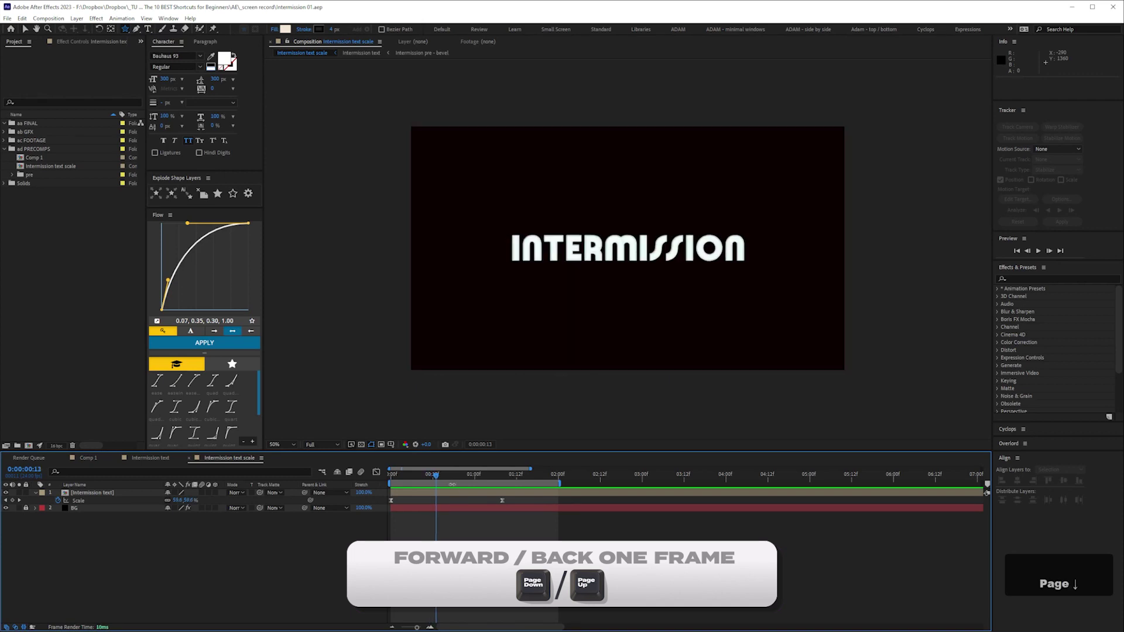
{"action": "key", "text": "Page_Up"}
{"action": "key", "text": "Page_Up"}
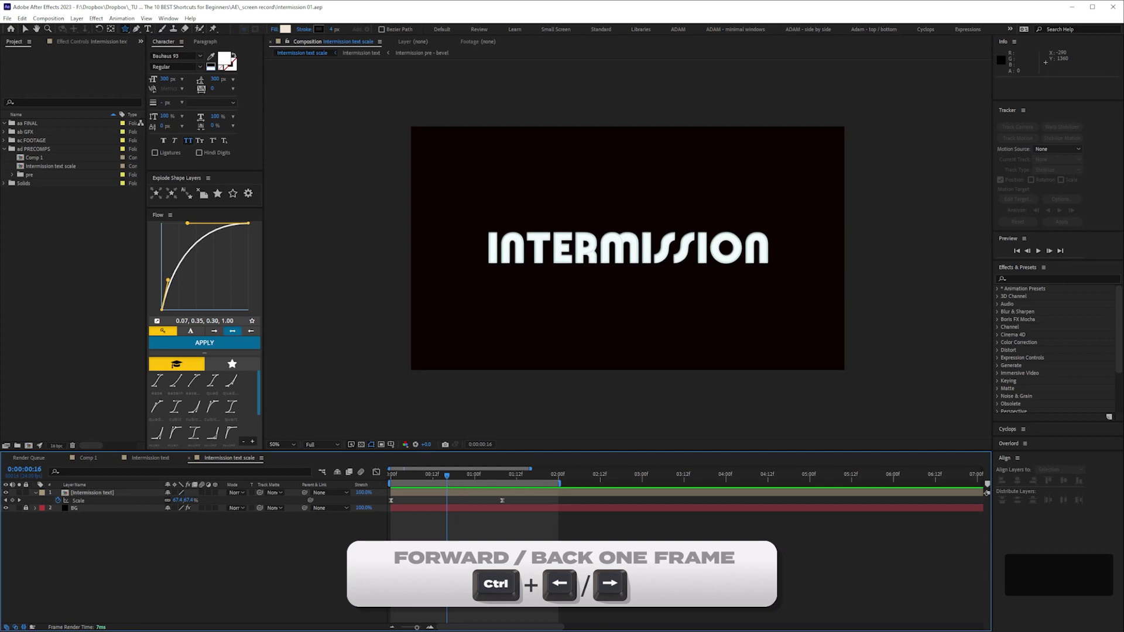
{"action": "key", "text": "Page_Down"}
{"action": "key", "text": "ctrl+shift+Left"}
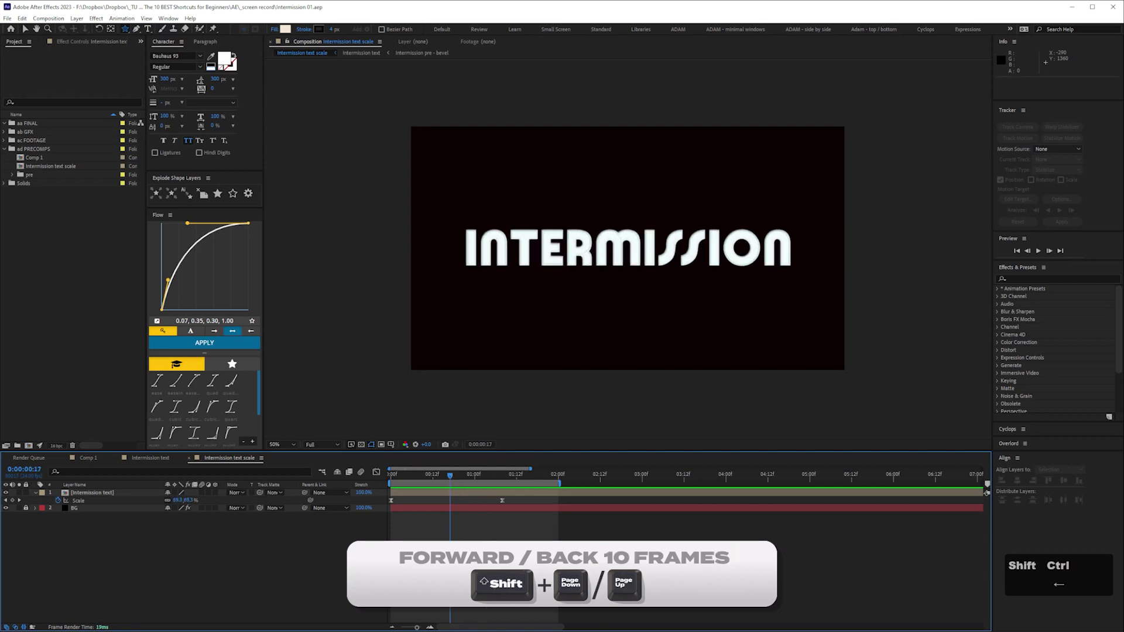
{"action": "key", "text": "ctrl+shift+Left"}
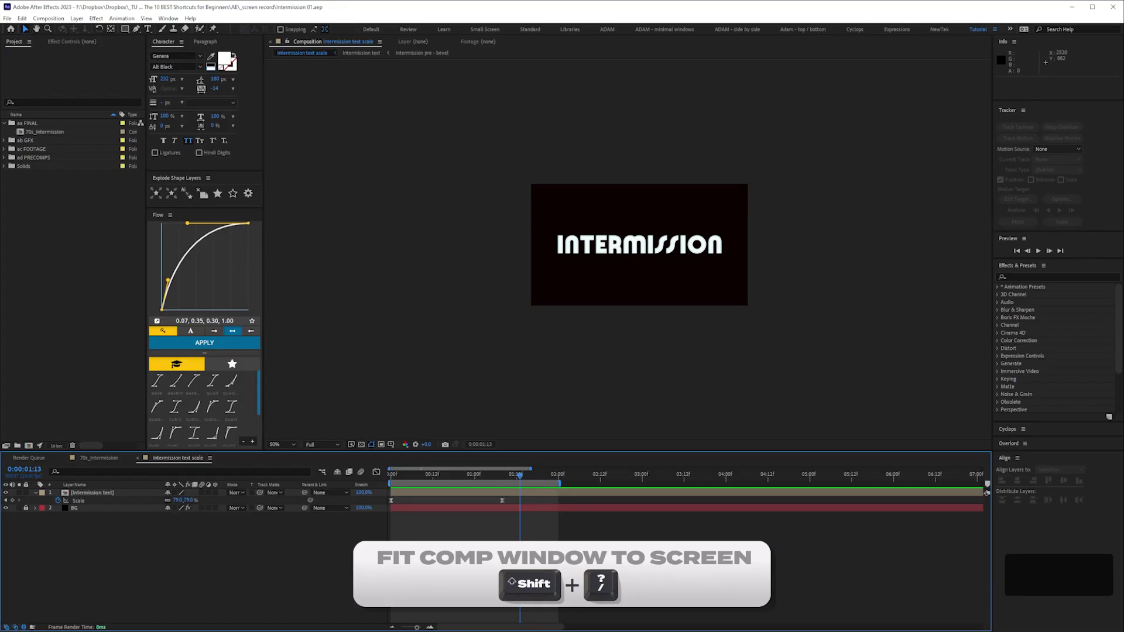
Fit the comp to the viewer with Shift+?, zoom out with minus and comma, then back in
{"action": "key", "text": "shift+slash"}
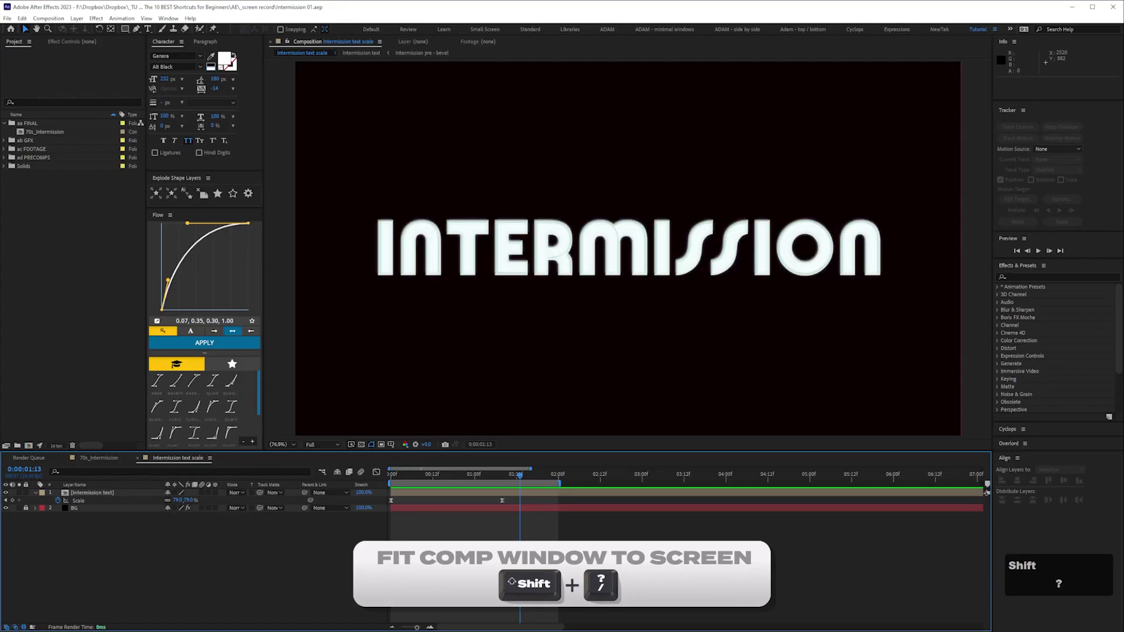
{"action": "key", "text": "minus"}
{"action": "key", "text": "comma"}
{"action": "key", "text": "comma"}
{"action": "key", "text": "comma"}
{"action": "key", "text": "comma"}
{"action": "key", "text": "comma"}
{"action": "key", "text": "comma"}
{"action": "key", "text": "comma"}
{"action": "key", "text": "comma"}
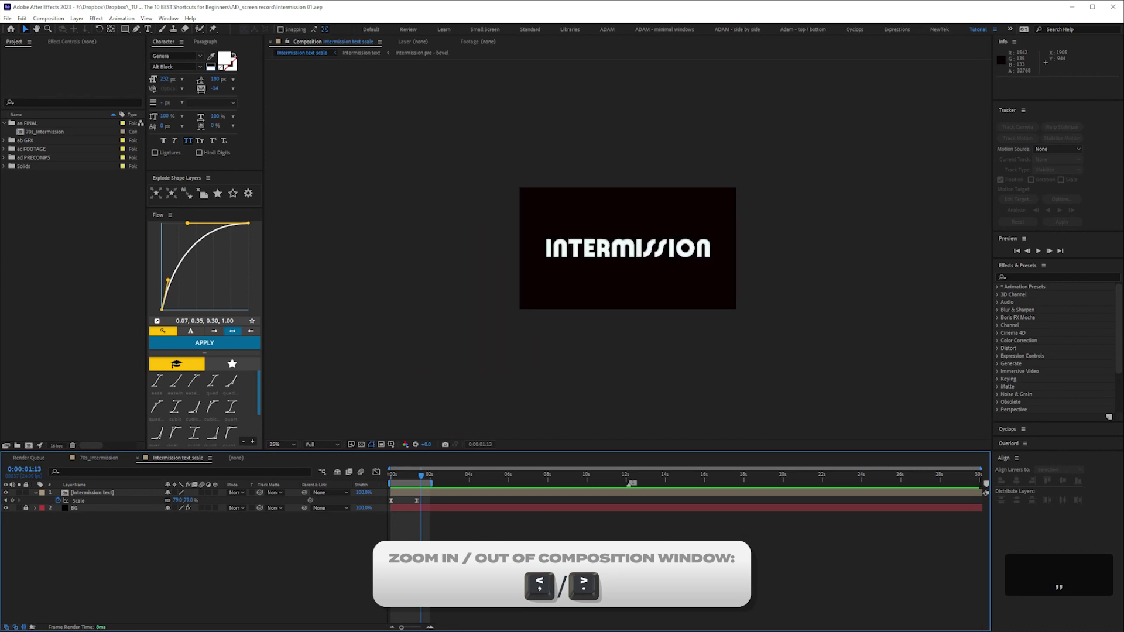
{"action": "key", "text": "period"}
{"action": "key", "text": "period"}
{"action": "key", "text": "period"}
{"action": "key", "text": "period"}
{"action": "key", "text": "period"}
{"action": "key", "text": "period"}
{"action": "key", "text": "period"}
{"action": "key", "text": "period"}
{"action": "key", "text": "period"}
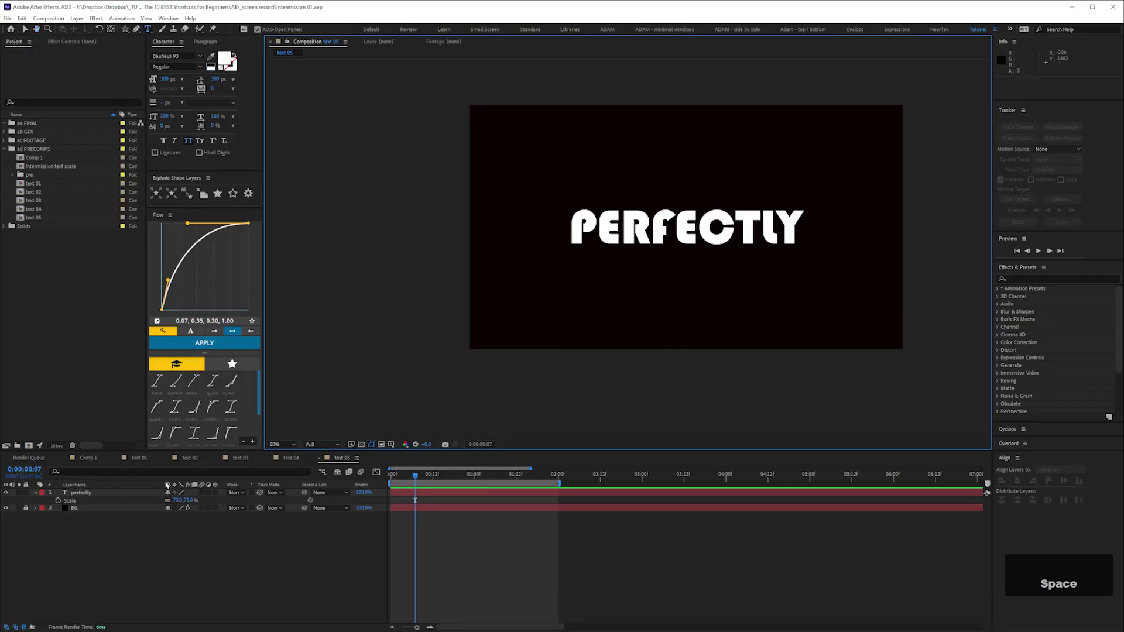
{"action": "left_click", "coordinate": [140, 458]}
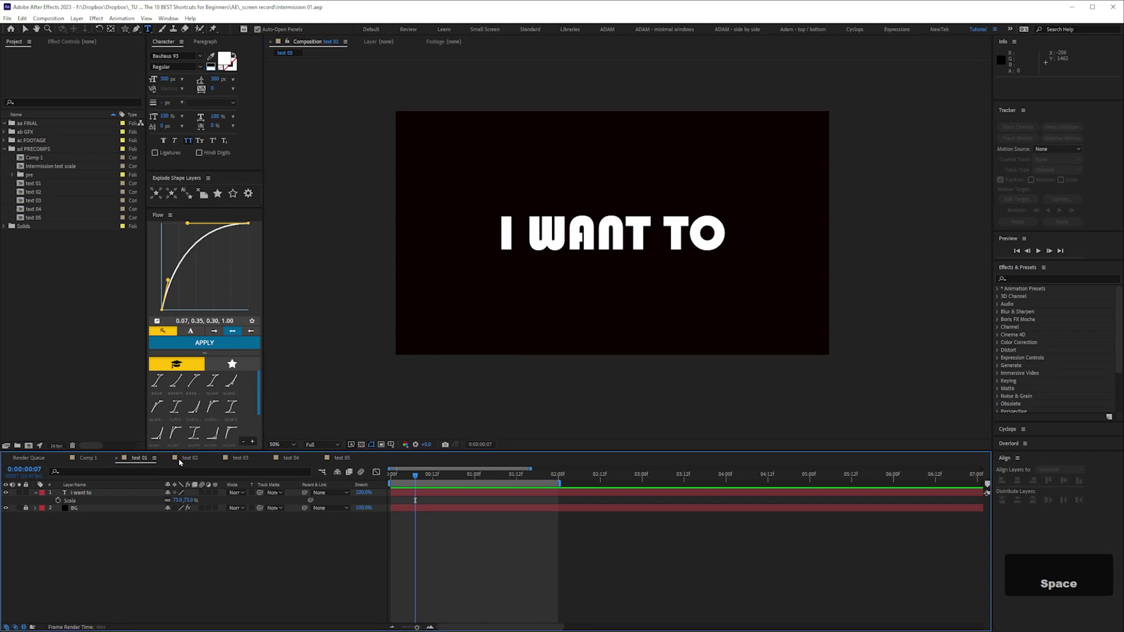
{"action": "left_click", "coordinate": [189, 458]}
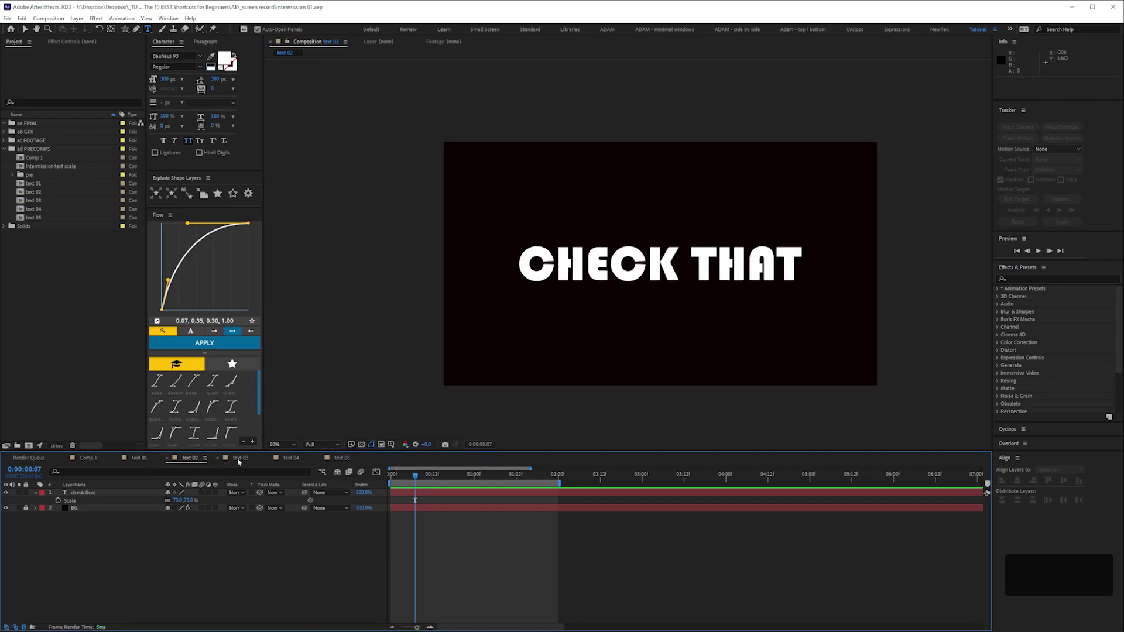
{"action": "left_click", "coordinate": [239, 460]}
{"action": "left_click", "coordinate": [289, 459]}
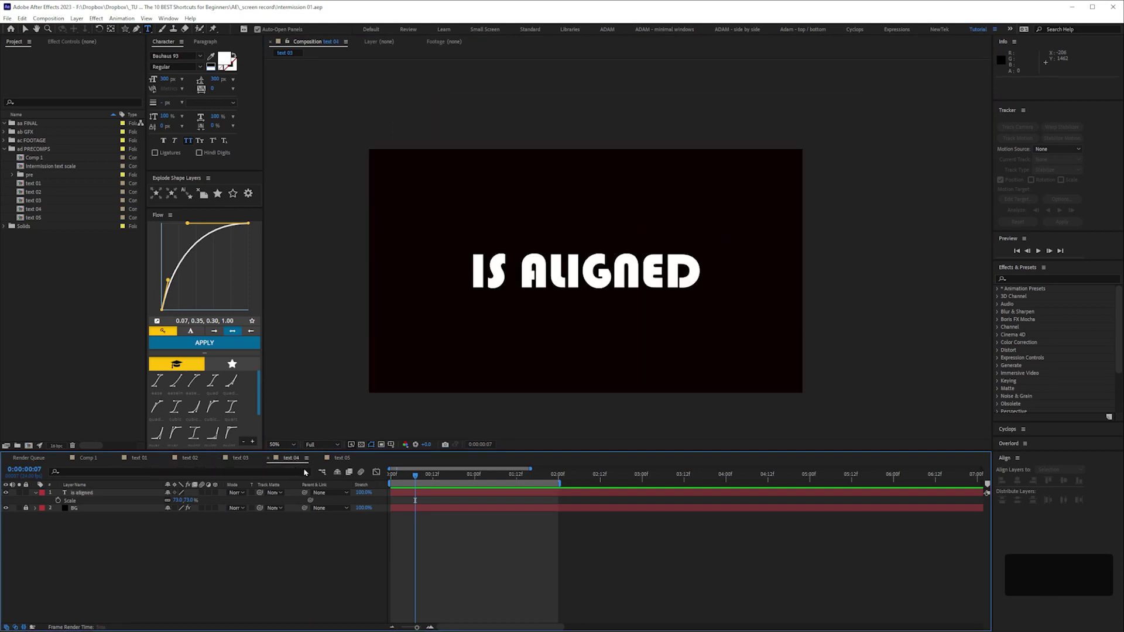
{"action": "left_click", "coordinate": [340, 459]}
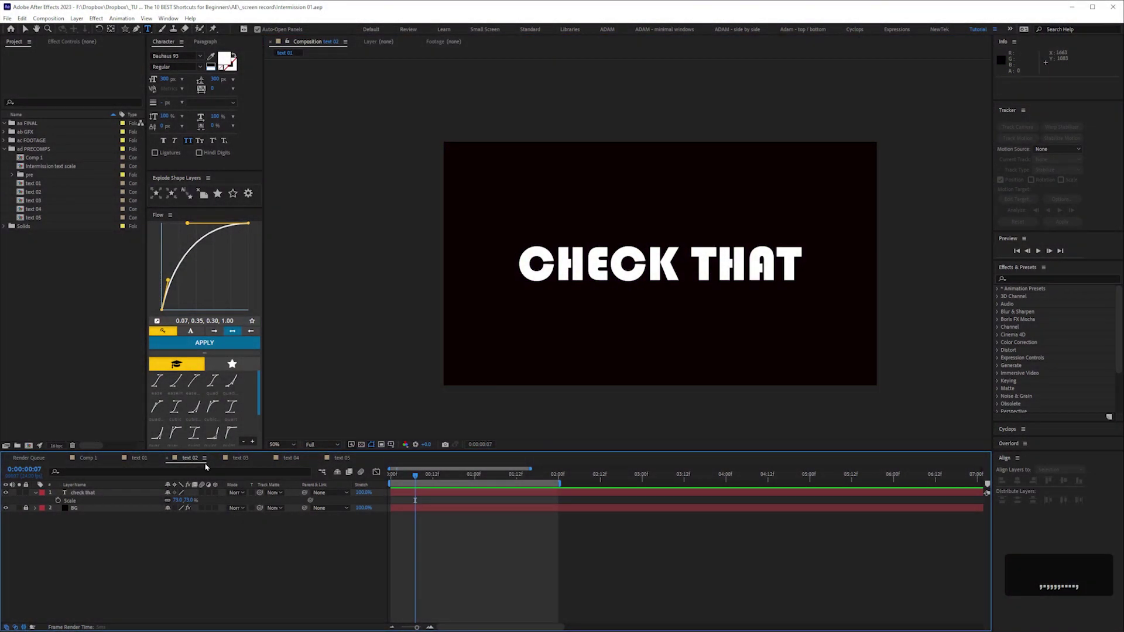
{"action": "key", "text": "shift+slash"}
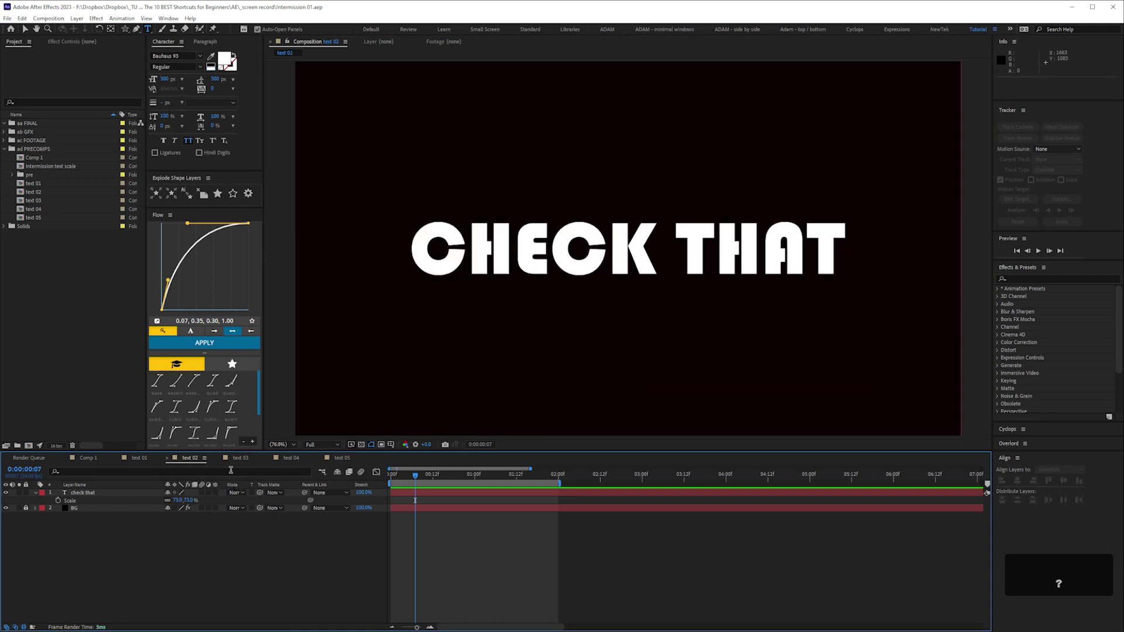
{"action": "key", "text": "comma"}
{"action": "left_click", "coordinate": [245, 462]}
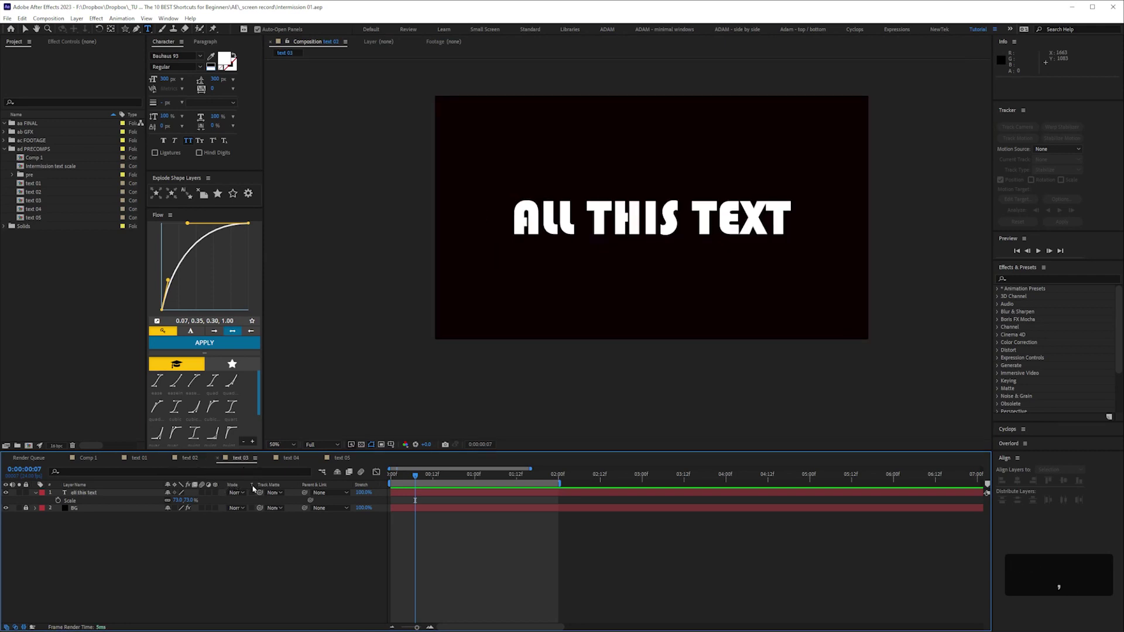
{"action": "key", "text": "shift+slash"}
{"action": "key", "text": "comma"}
{"action": "left_click", "coordinate": [302, 466]}
{"action": "key", "text": "shift+slash"}
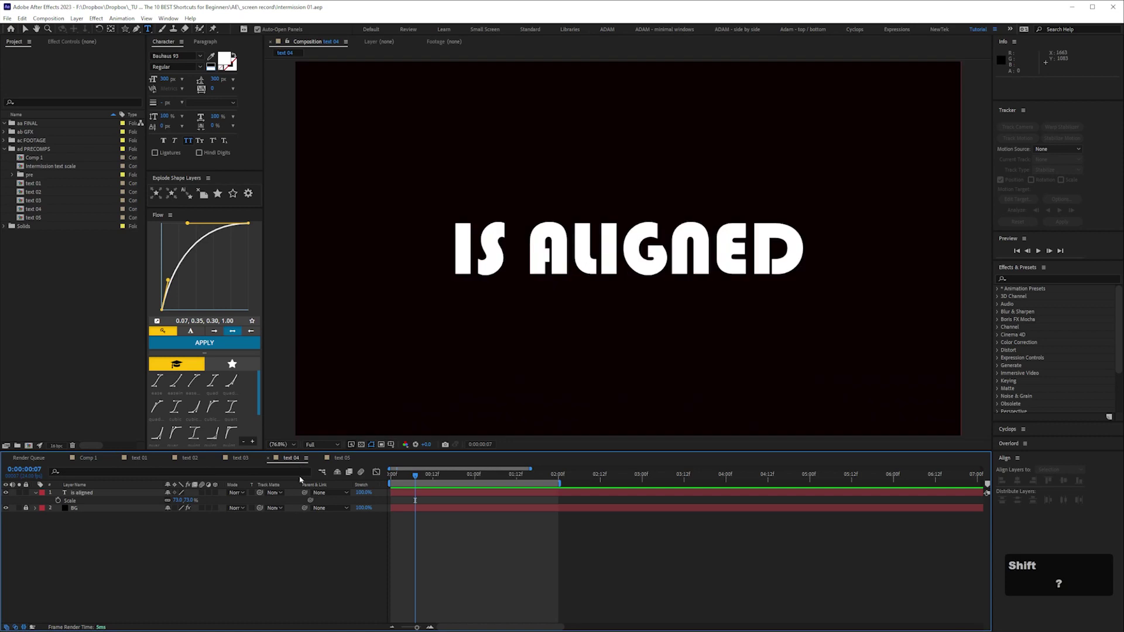
{"action": "key", "text": "comma"}
{"action": "left_click", "coordinate": [138, 461]}
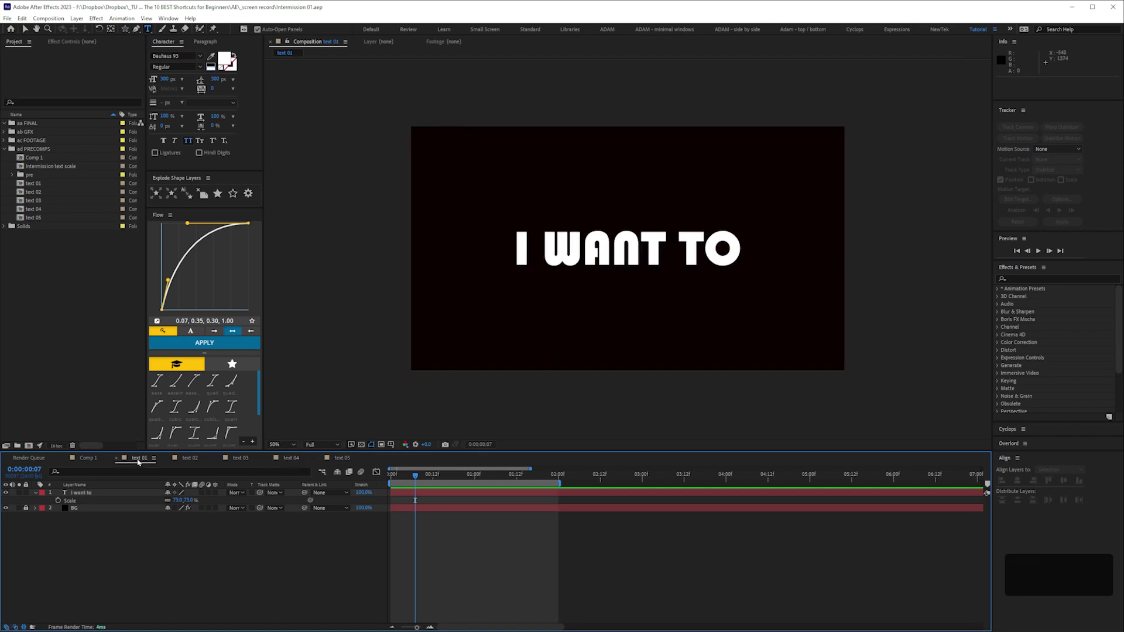
{"action": "left_click", "coordinate": [186, 460]}
{"action": "left_click", "coordinate": [240, 459]}
{"action": "left_click", "coordinate": [293, 460]}
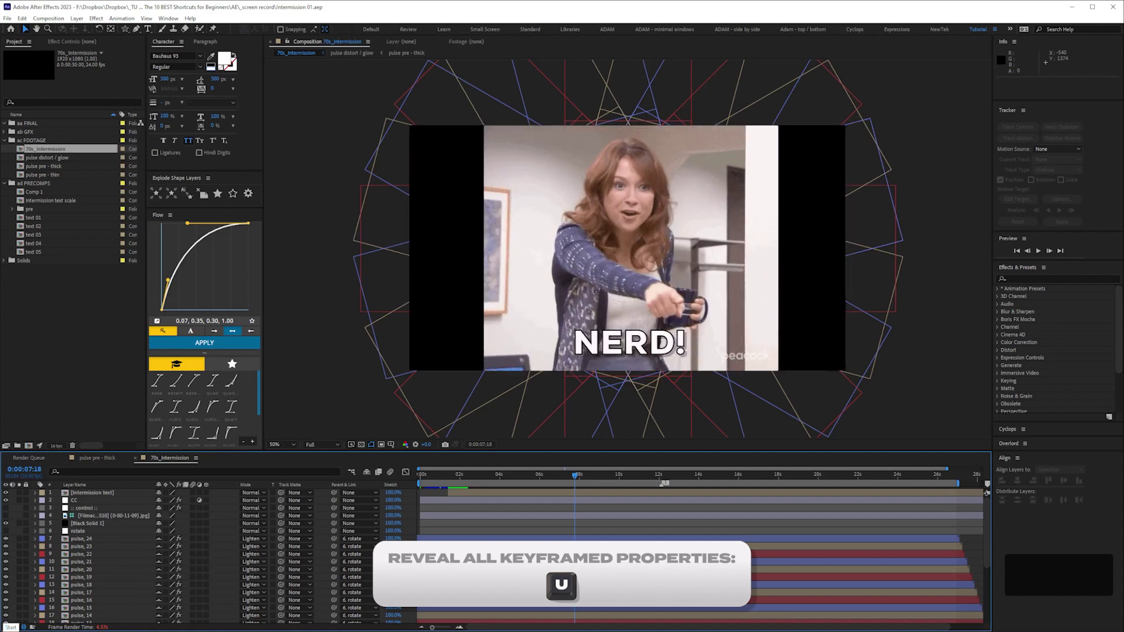
Use UU to list every modified property of the layers, then collapse the lists
{"action": "key", "text": "u"}
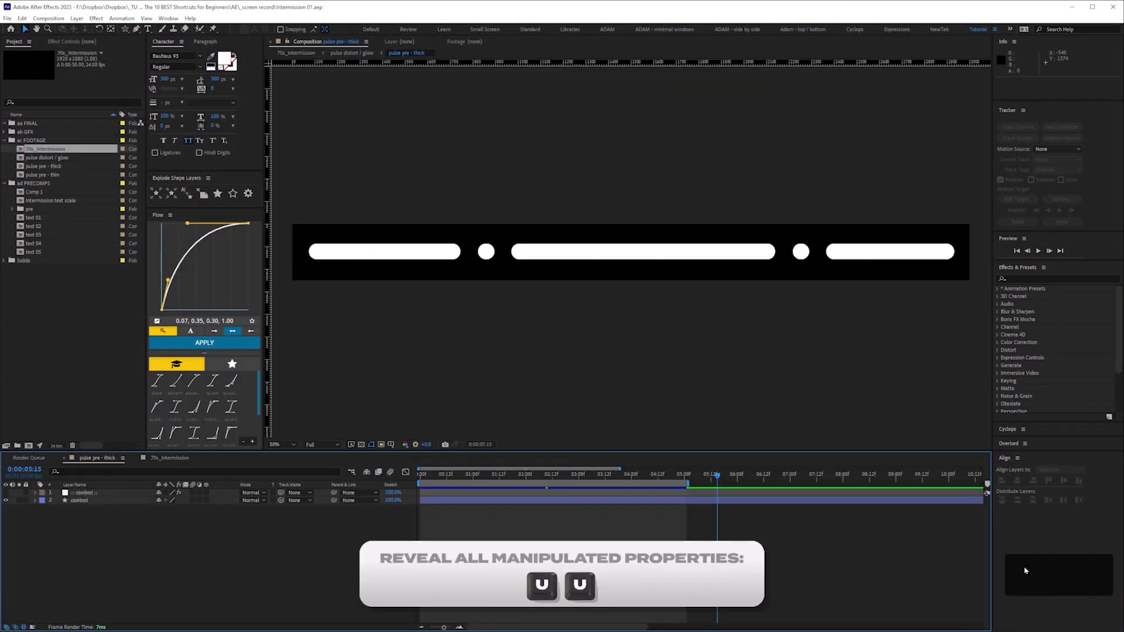
{"action": "key", "text": "u"}
{"action": "key", "text": "u"}
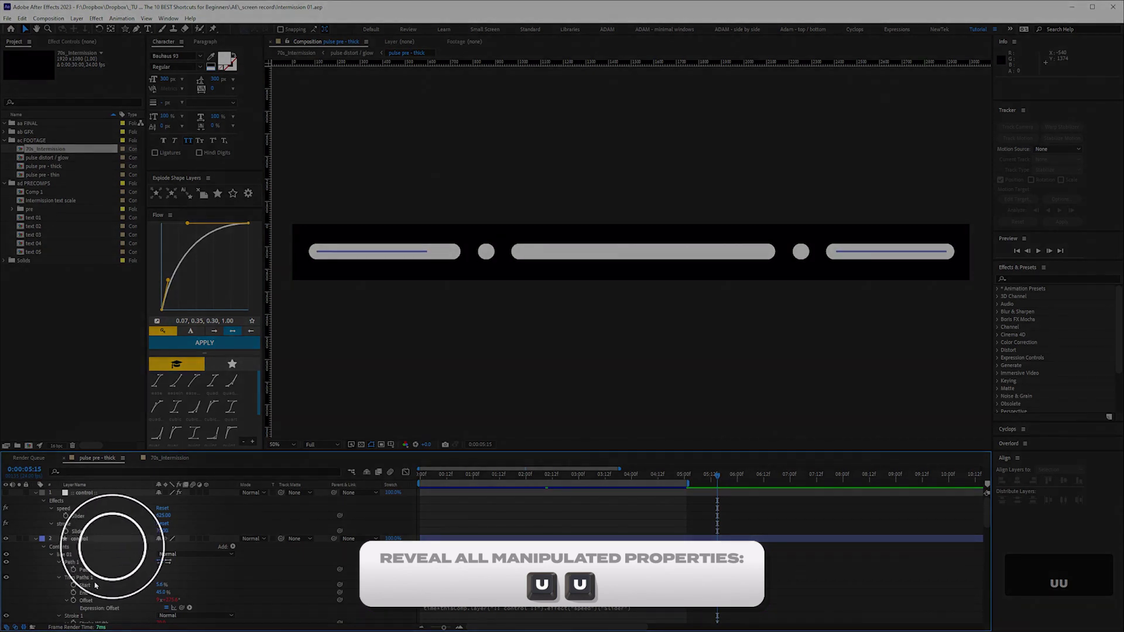
{"action": "key", "text": "space"}
{"action": "scroll", "coordinate": [109, 510], "scroll_direction": "down", "scroll_amount": 3}
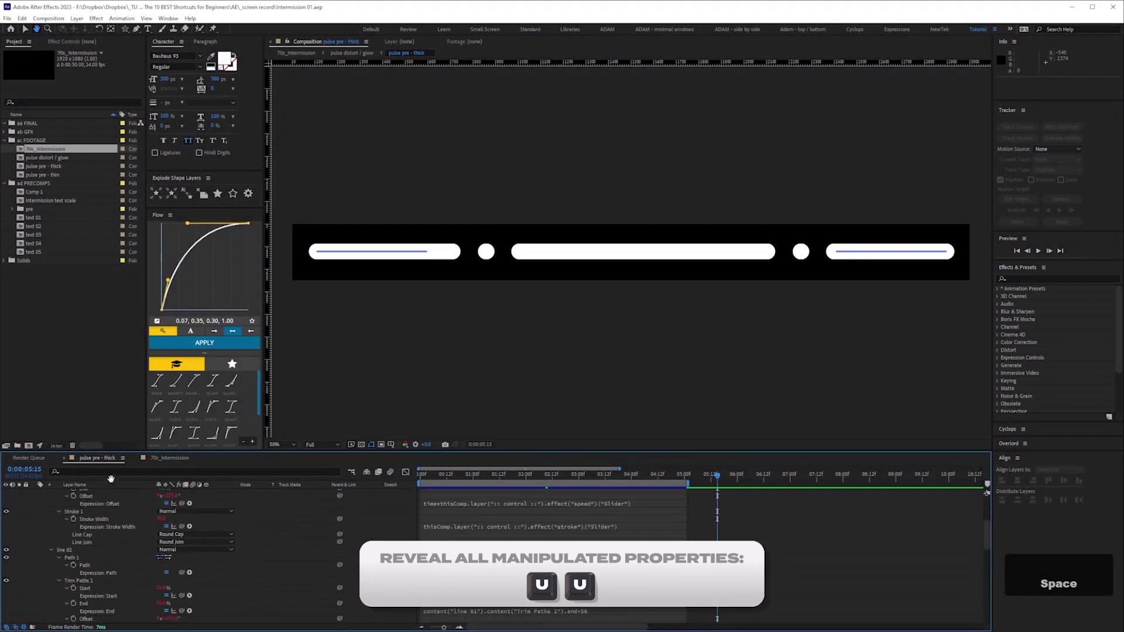
{"action": "key", "text": "u"}
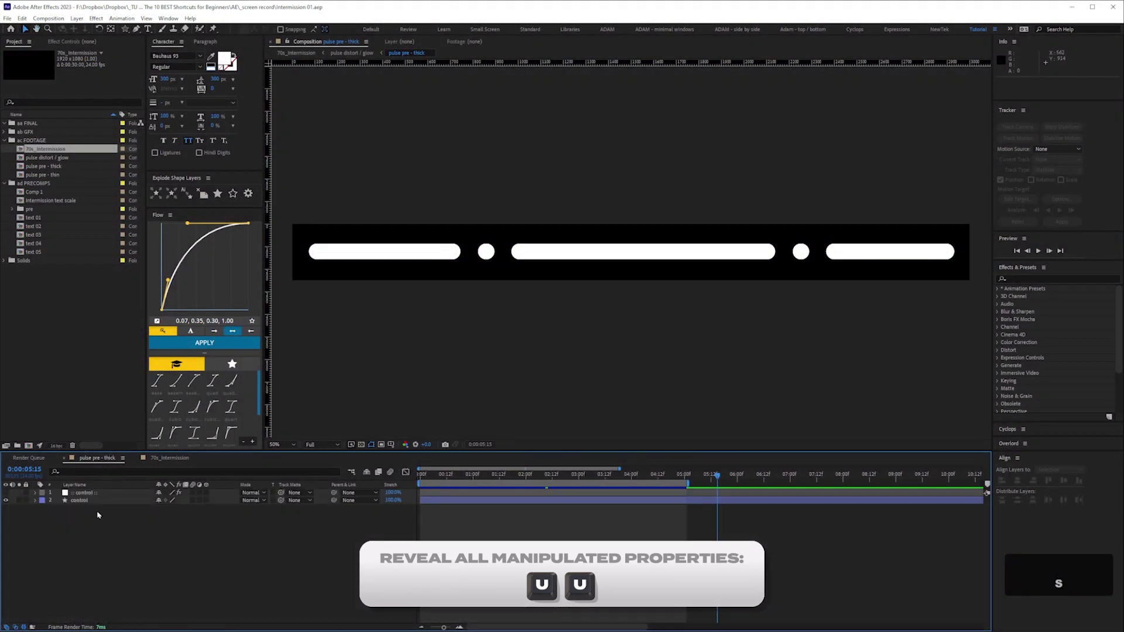
Expand control's line 01 group and Trim Paths 1 to show Start, End and Offset
{"action": "left_click", "coordinate": [35, 501]}
{"action": "left_click", "coordinate": [42, 508]}
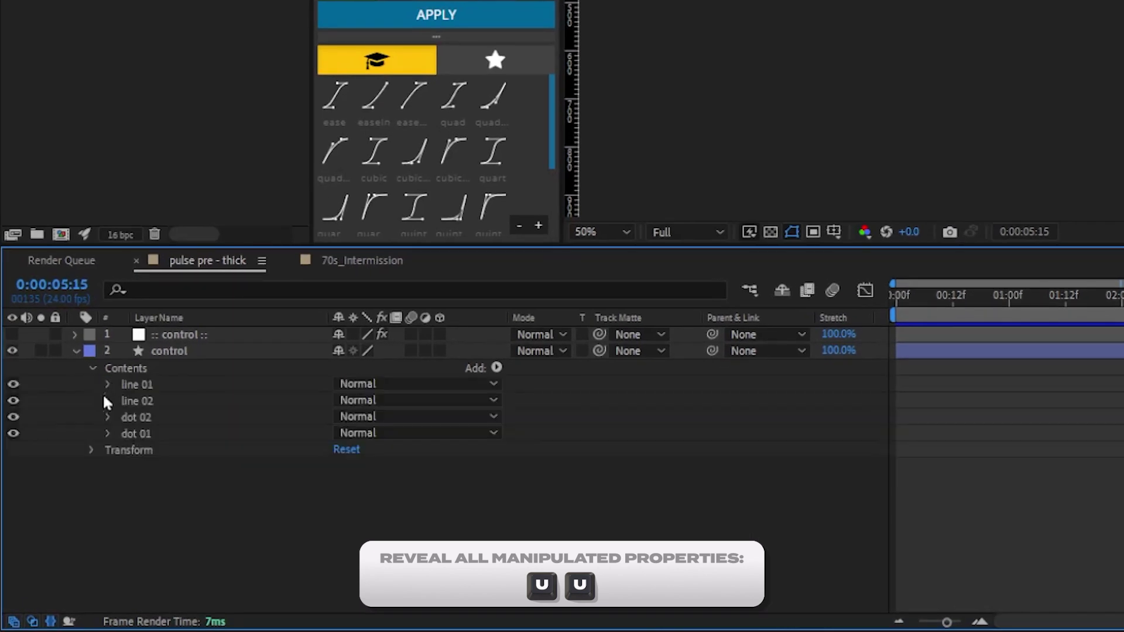
{"action": "left_click", "coordinate": [107, 384]}
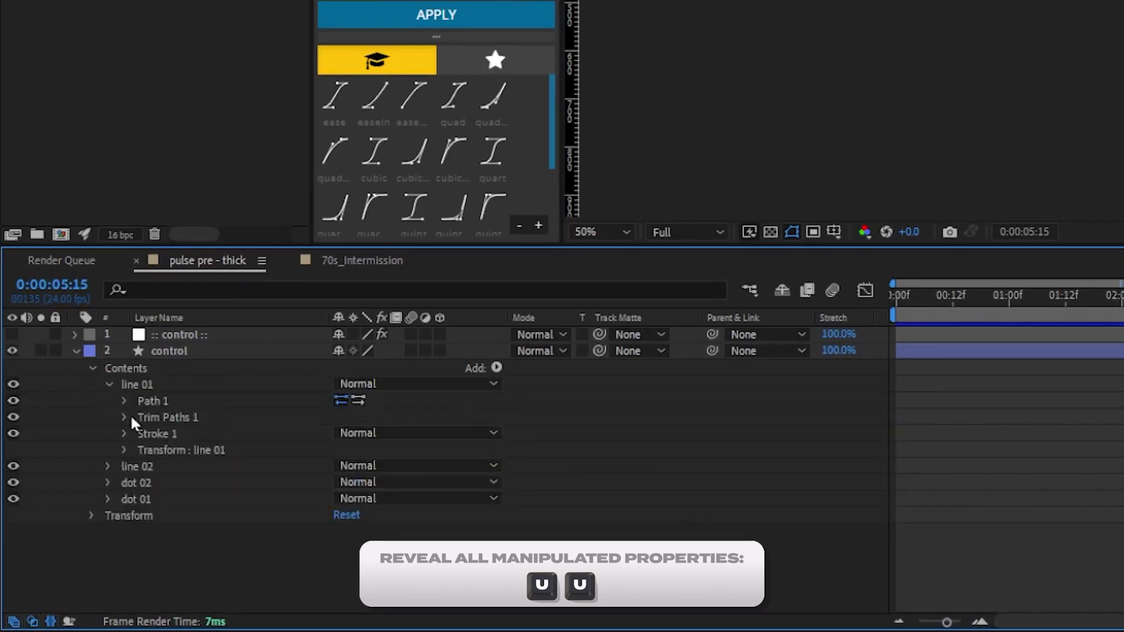
{"action": "left_click", "coordinate": [124, 418]}
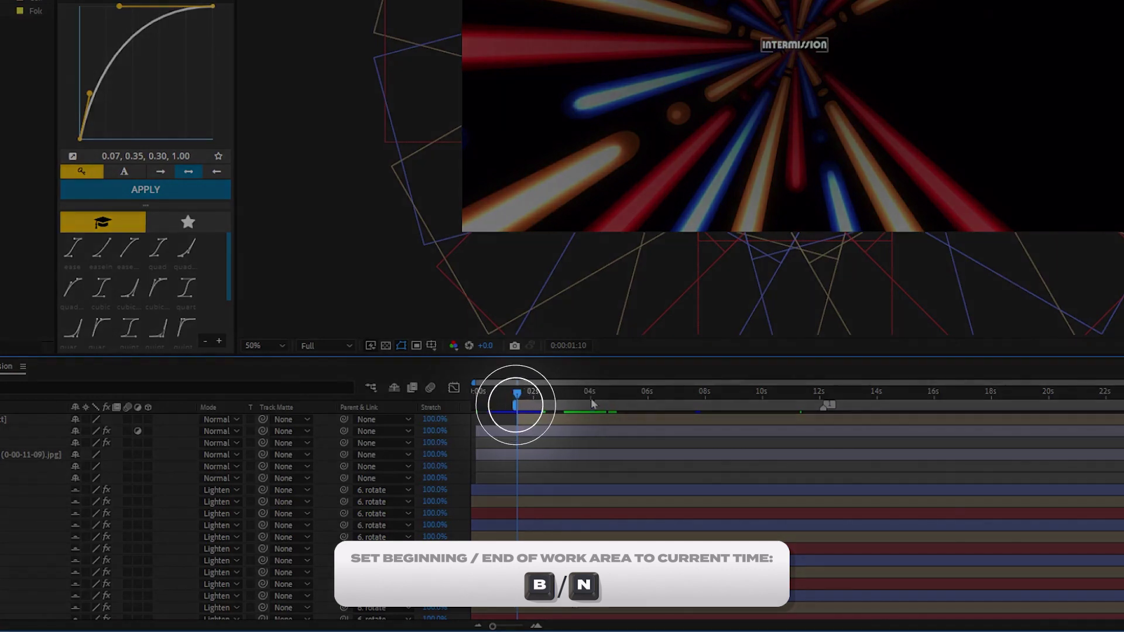
End the work area at 0:00:04:04 and show only the effects on each layer
{"action": "left_click", "coordinate": [593, 403]}
{"action": "key", "text": "n"}
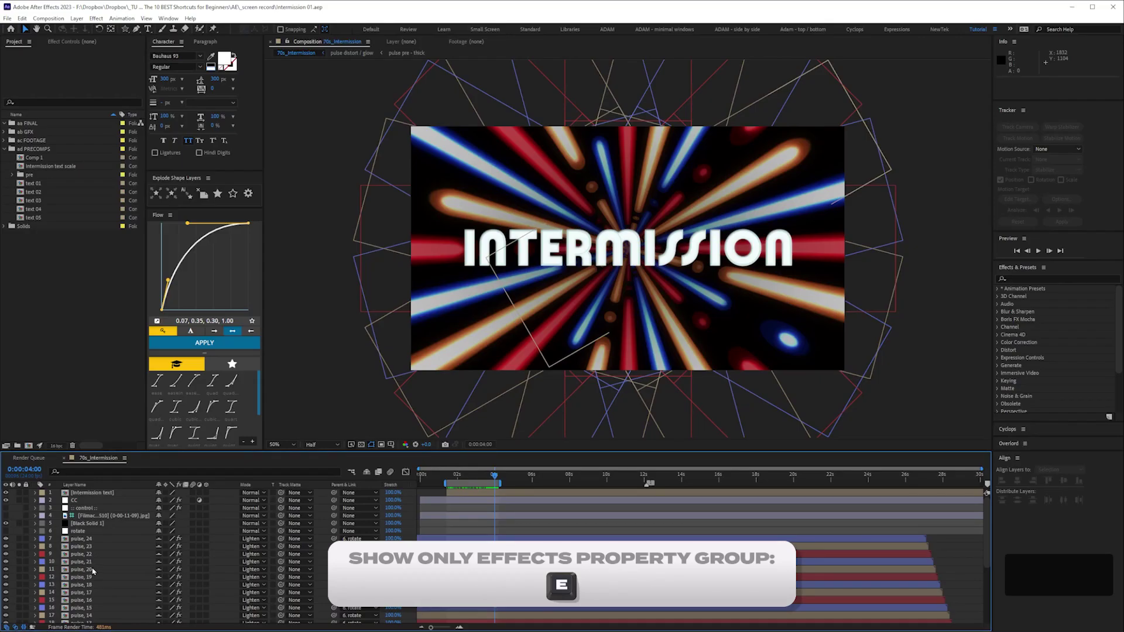
{"action": "key", "text": "e"}
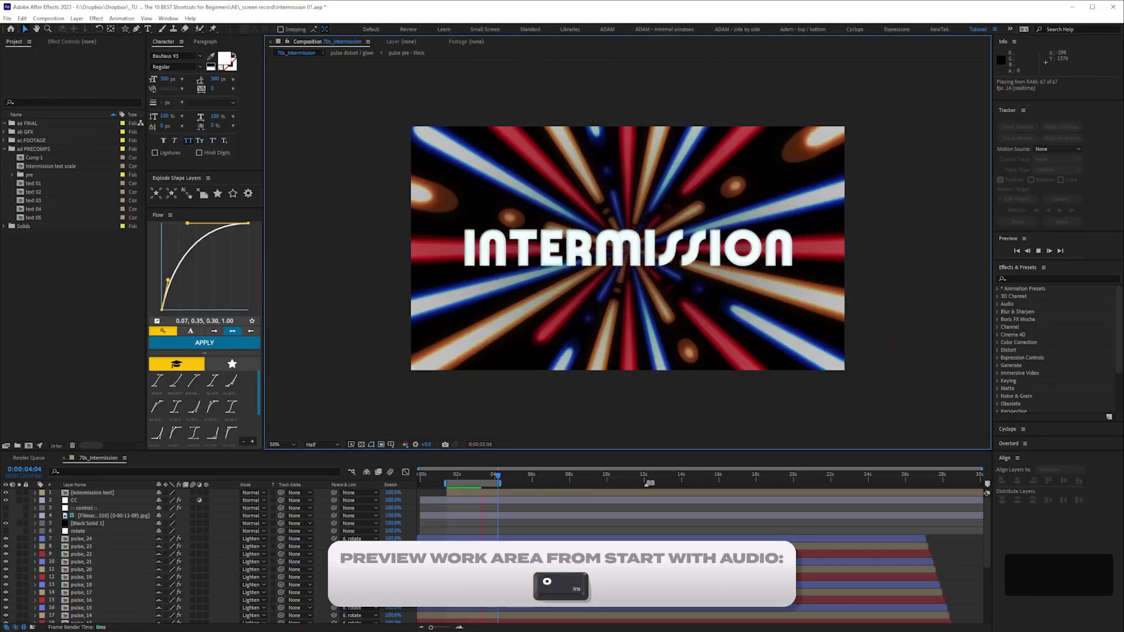
Enable overlays for the Alt+Numpad 0 preview option and replay the work area from its start
{"action": "key", "text": "space"}
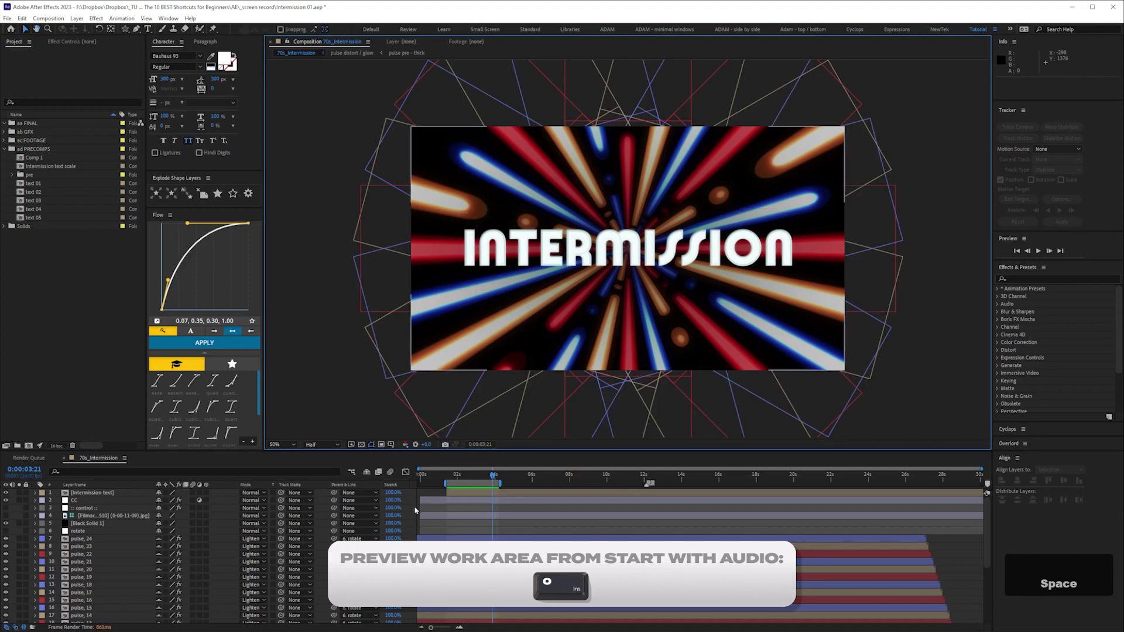
{"action": "left_click", "coordinate": [1049, 273]}
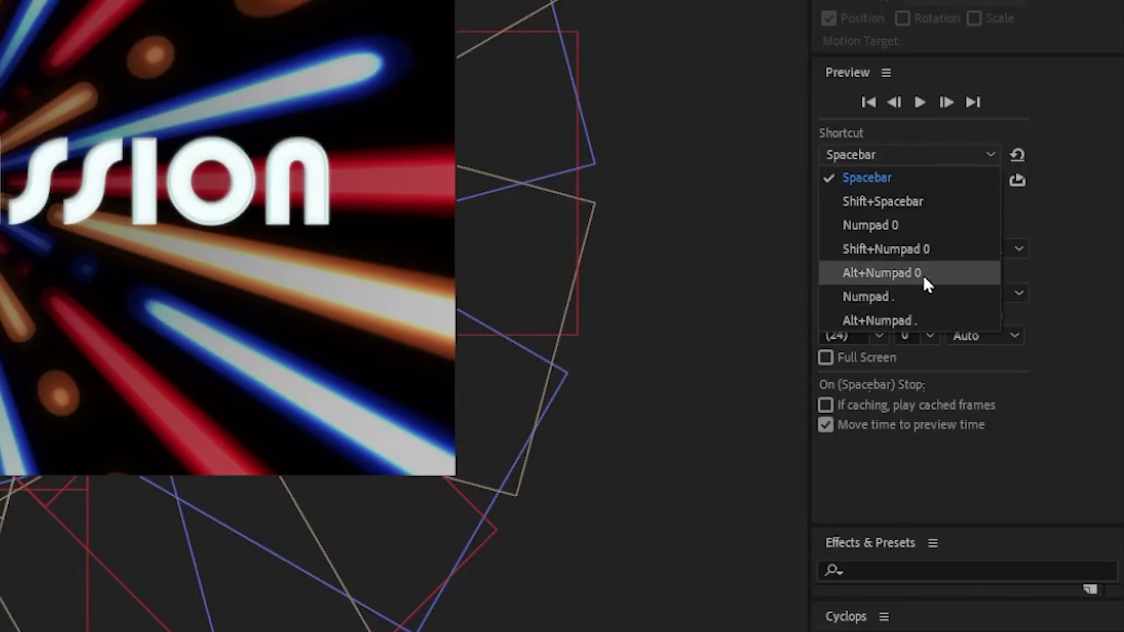
{"action": "left_click", "coordinate": [923, 274]}
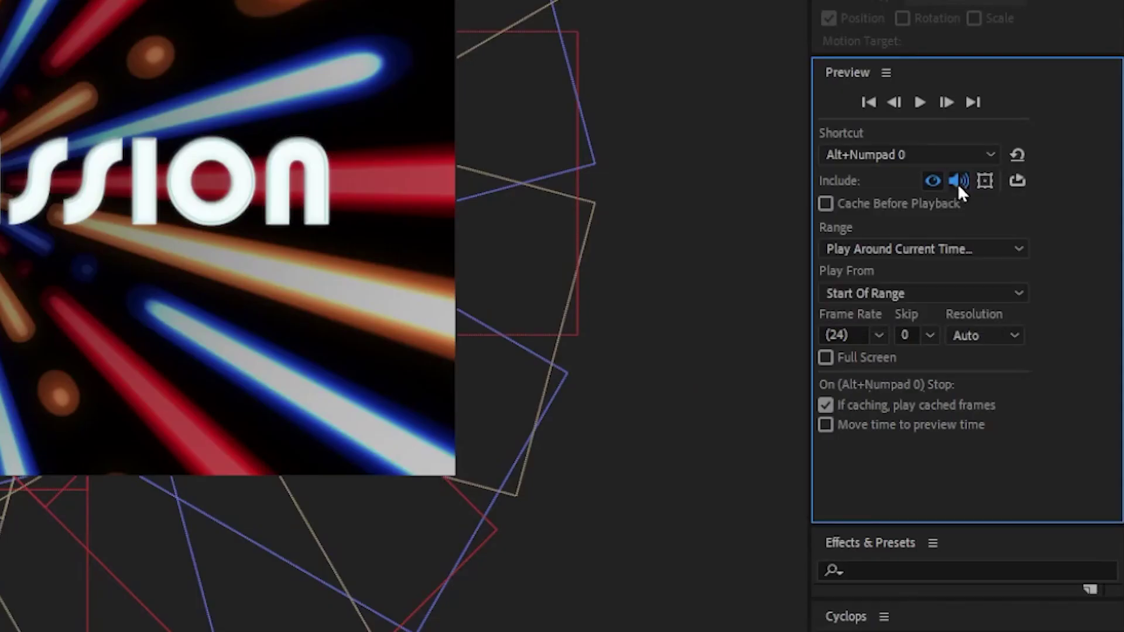
{"action": "left_click", "coordinate": [985, 187]}
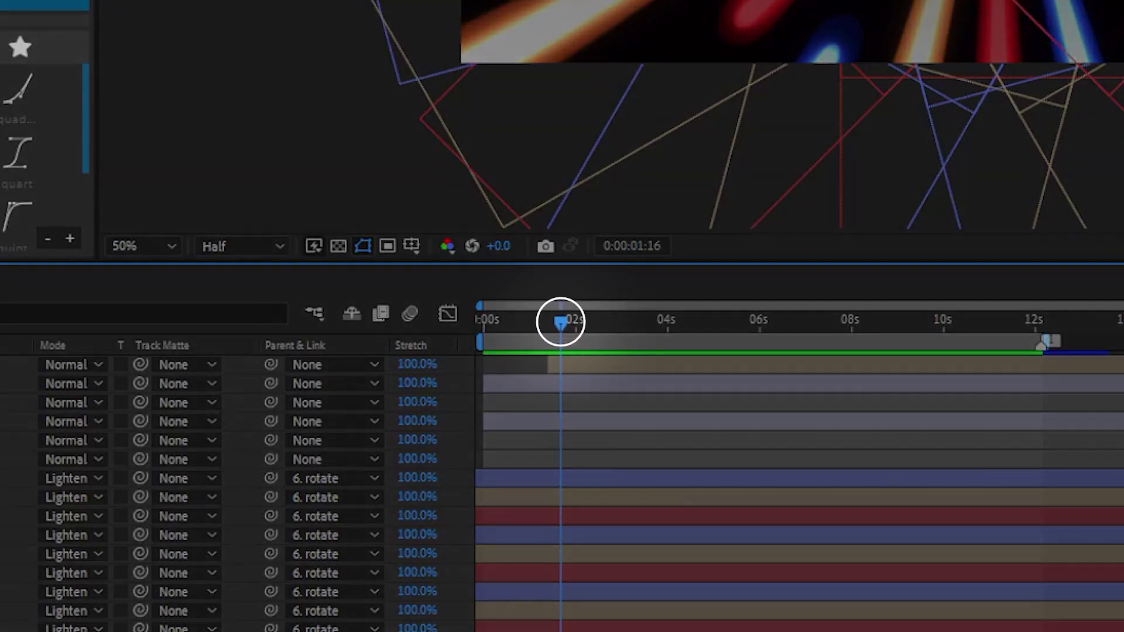
{"action": "key", "text": "space"}
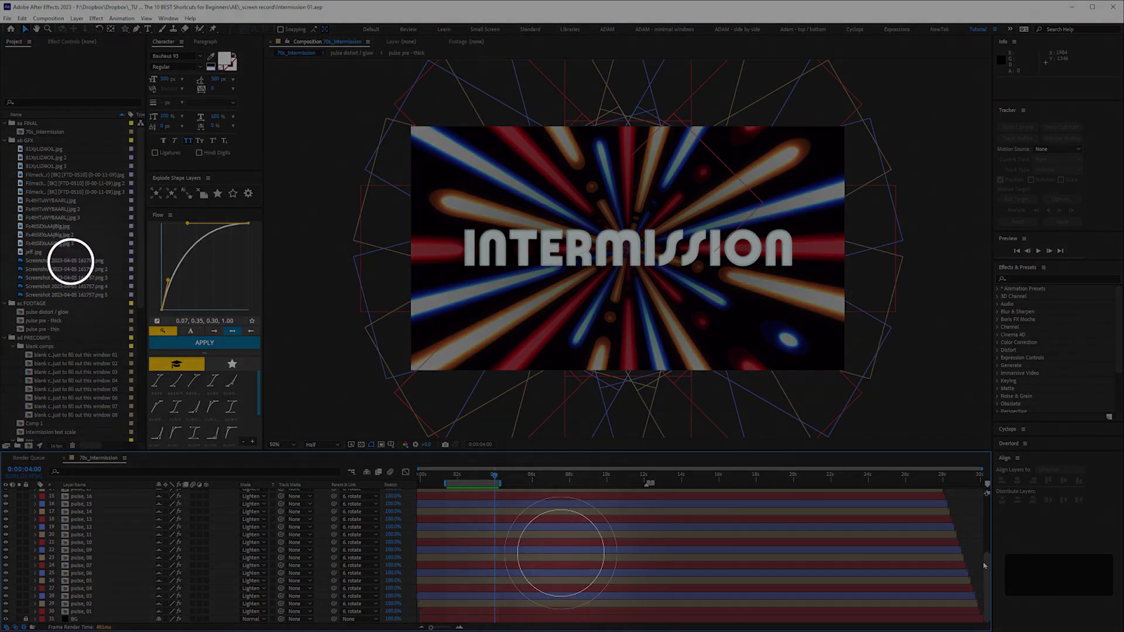
Pan through the Project panel items, return the layer stack to the top, and start playback
{"action": "left_click_drag", "start_coordinate": [987, 550], "coordinate": [987, 491]}
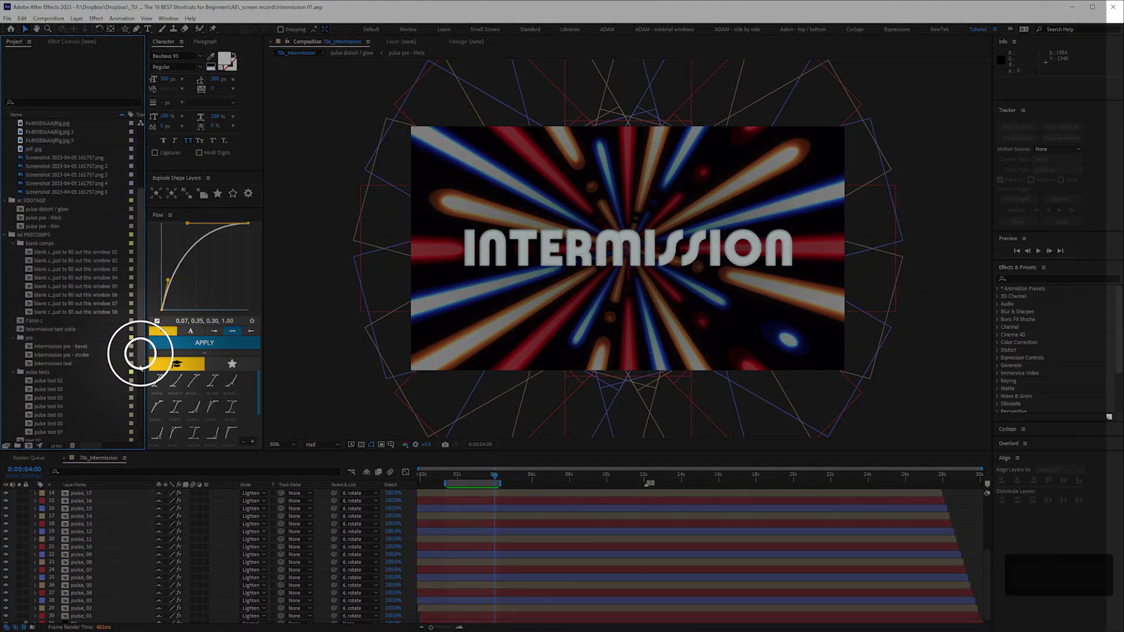
{"action": "scroll", "coordinate": [117, 375], "scroll_direction": "down", "scroll_amount": 1}
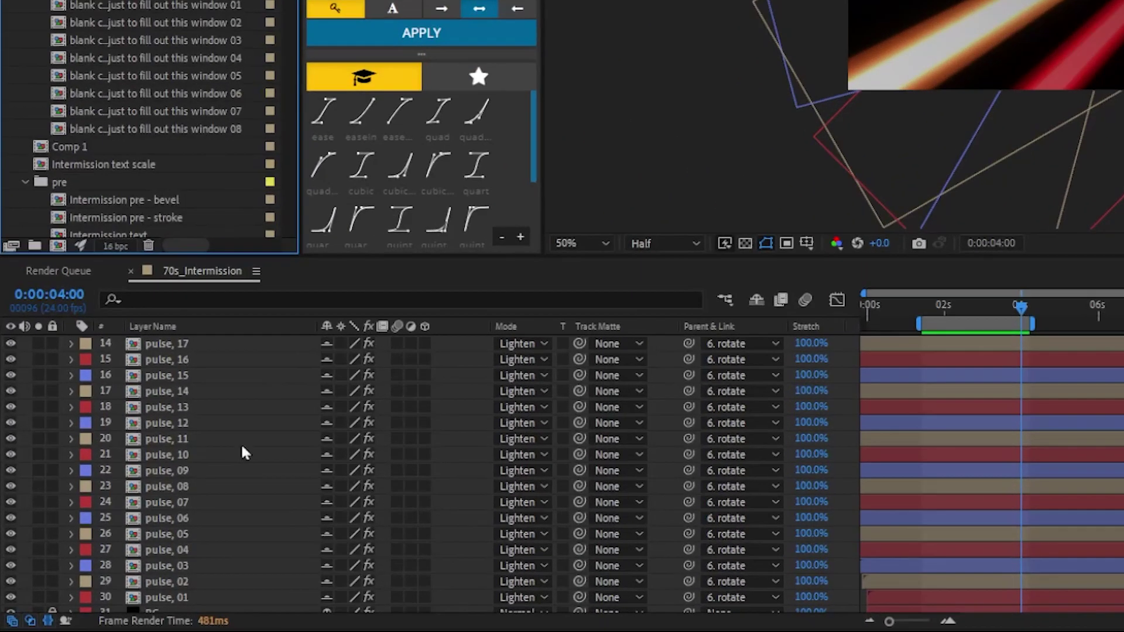
{"action": "left_click", "coordinate": [105, 538]}
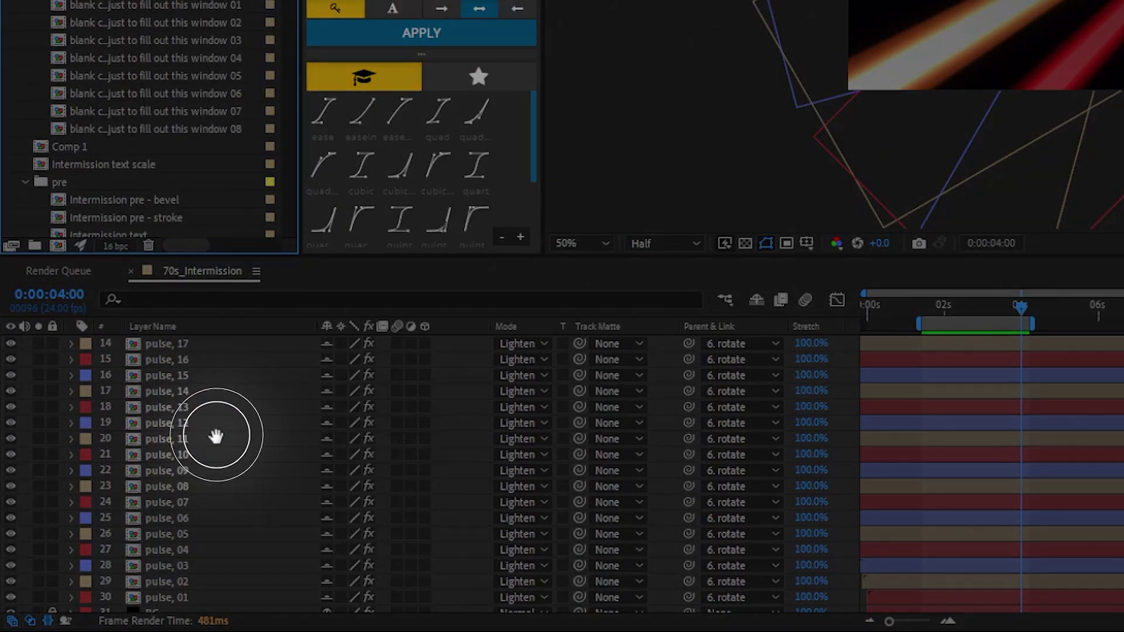
{"action": "scroll", "coordinate": [216, 437], "scroll_direction": "up", "scroll_amount": 4}
{"action": "key", "text": "space"}
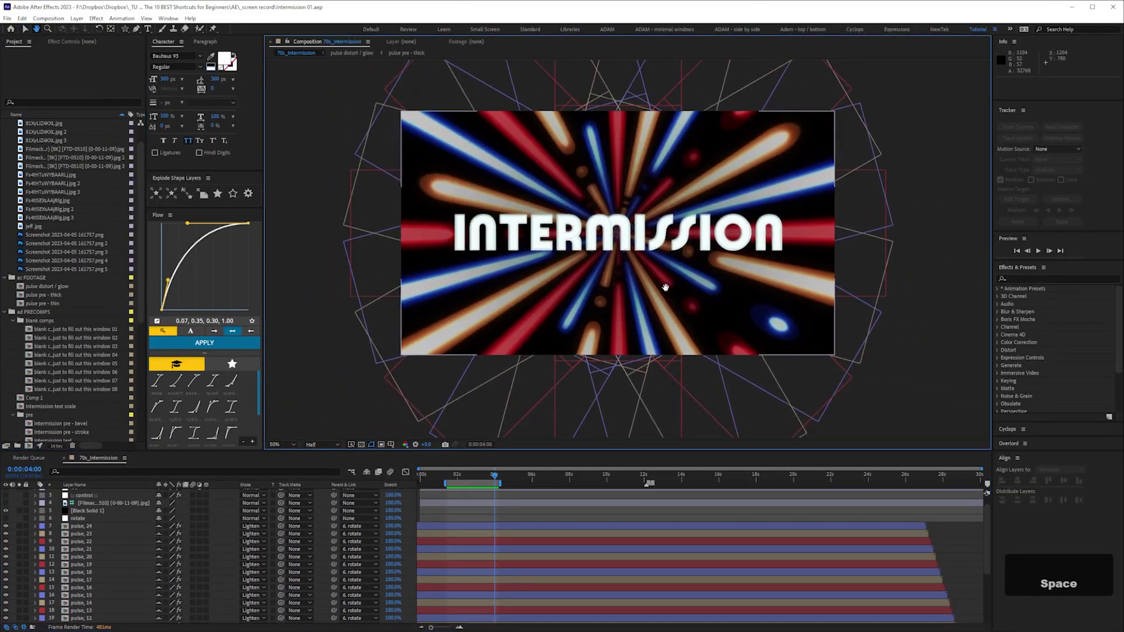
Maximise and fit the composition panel, zoom the timeline, then queue 70s_Intermission for rendering
{"action": "left_click_drag", "start_coordinate": [652, 317], "coordinate": [663, 323]}
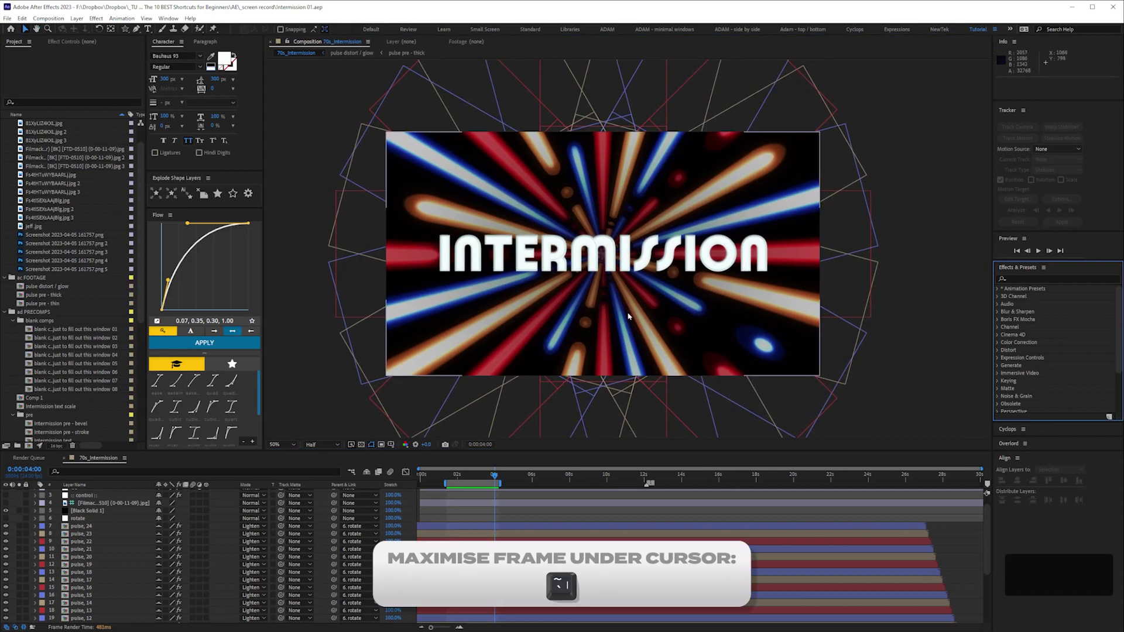
{"action": "key", "text": "grave"}
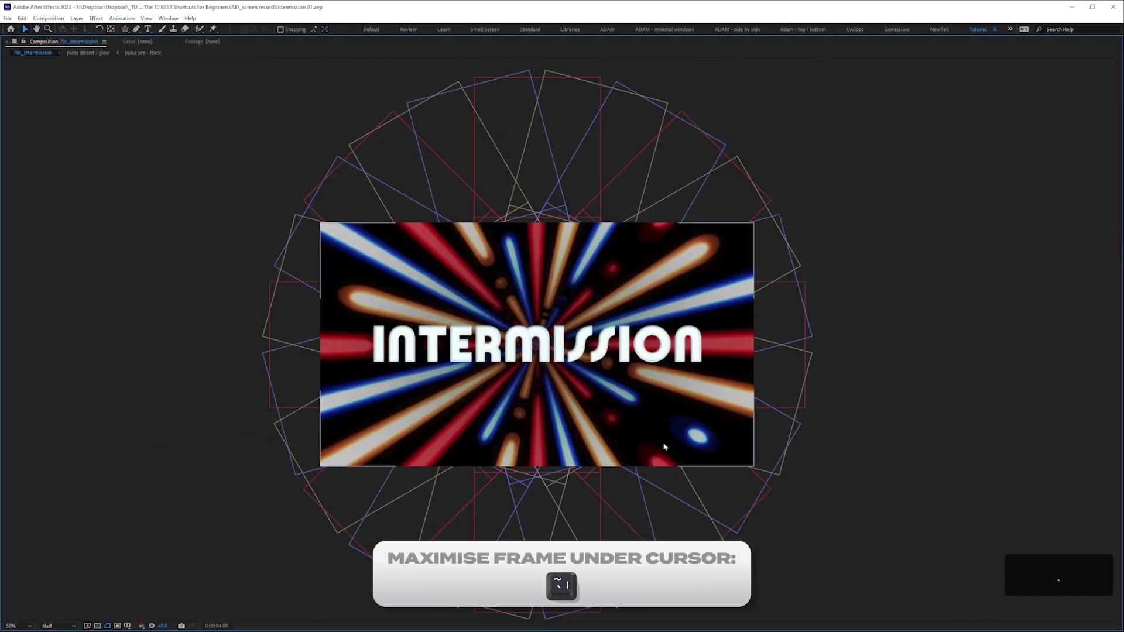
{"action": "key", "text": "shift+slash"}
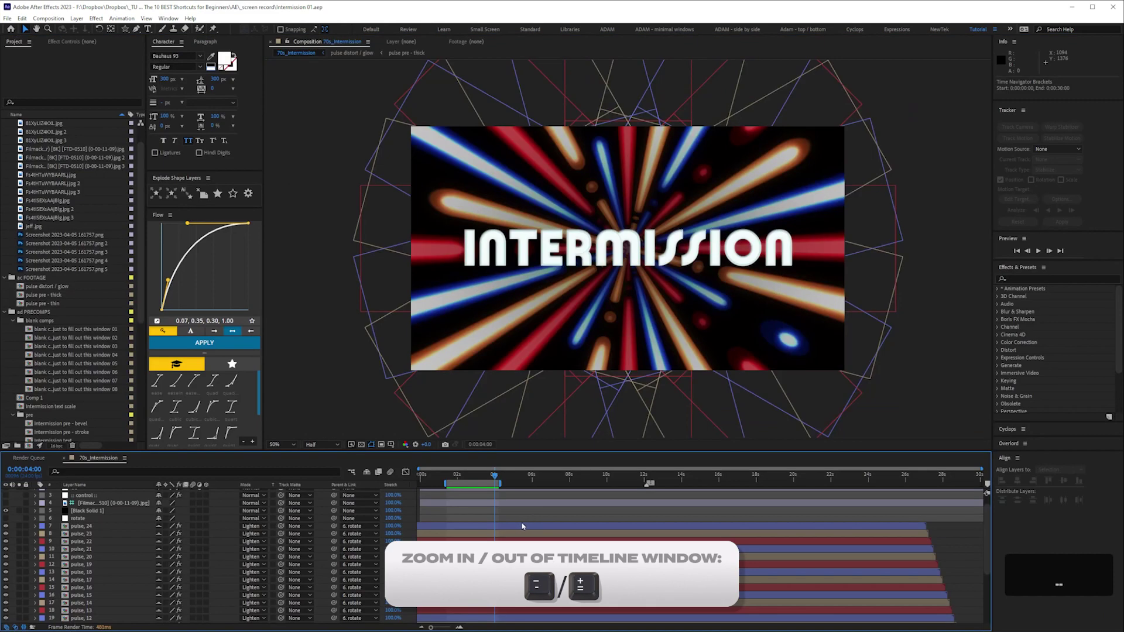
{"action": "key", "text": "equal"}
{"action": "key", "text": "equal"}
{"action": "key", "text": "equal"}
{"action": "key", "text": "equal"}
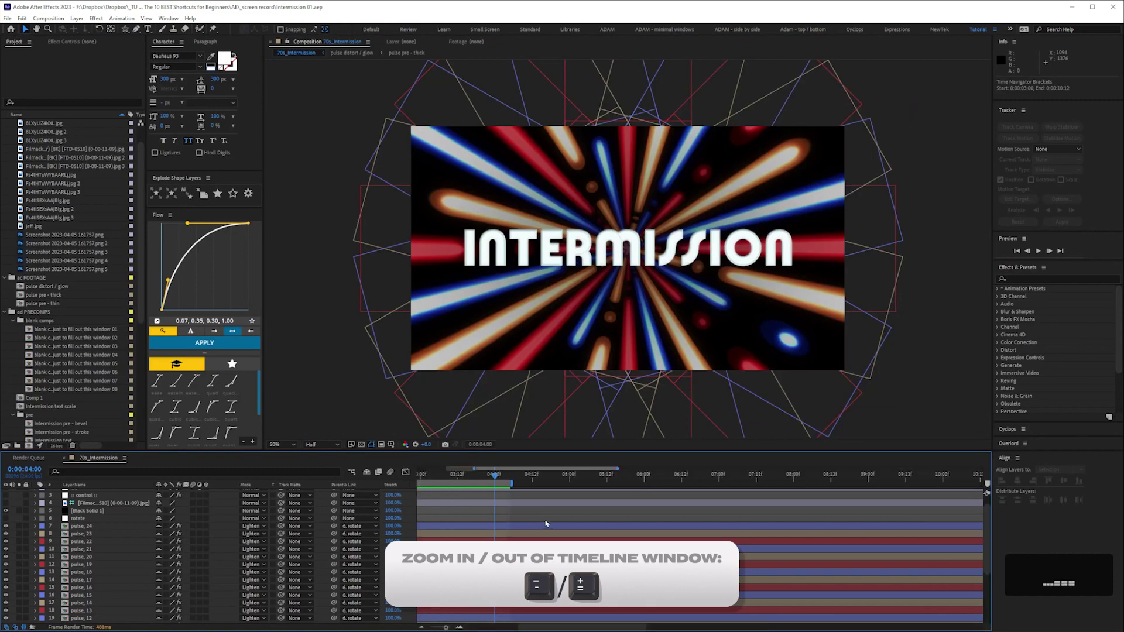
{"action": "key", "text": "minus"}
{"action": "key", "text": "minus"}
{"action": "key", "text": "equal"}
{"action": "key", "text": "equal"}
{"action": "key", "text": "equal"}
{"action": "key", "text": "equal"}
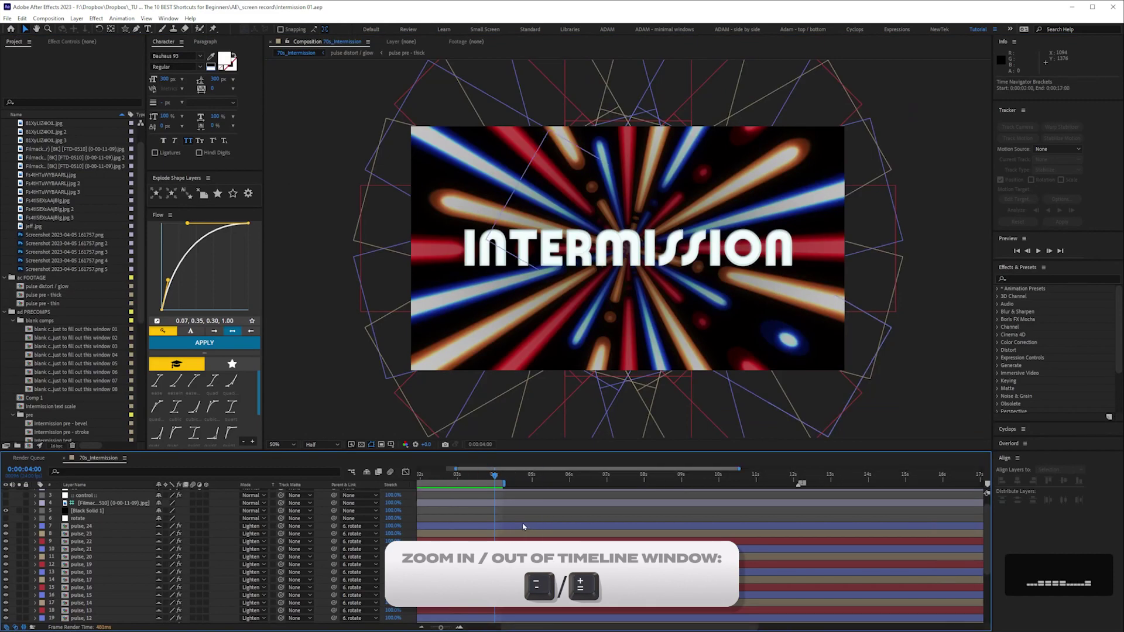
{"action": "key", "text": "minus"}
{"action": "key", "text": "minus"}
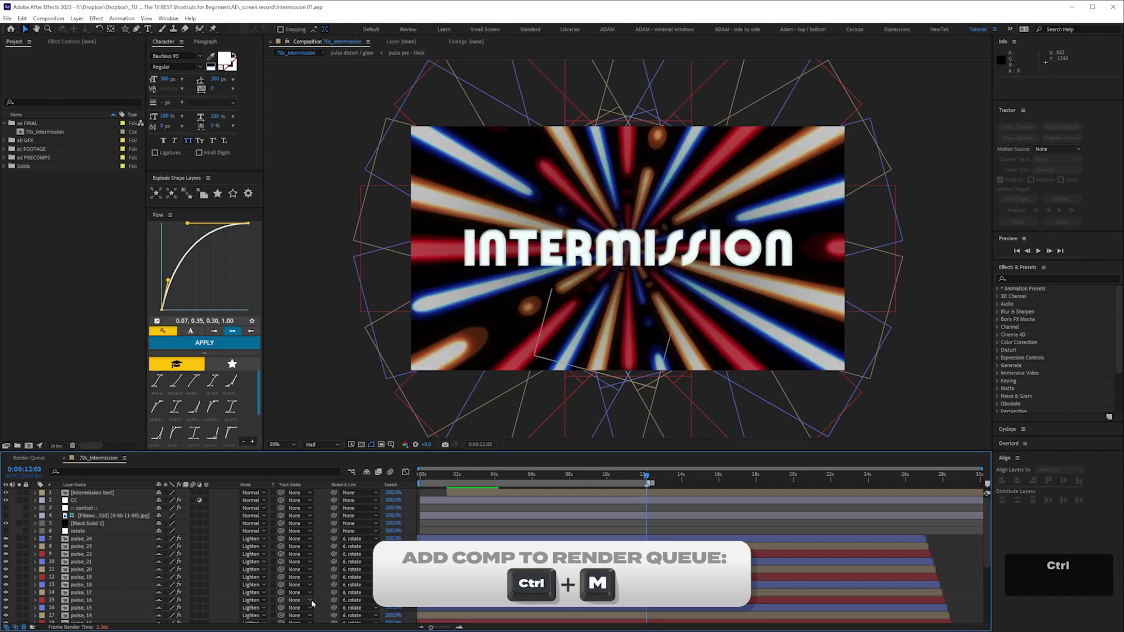
{"action": "key", "text": "ctrl+m"}
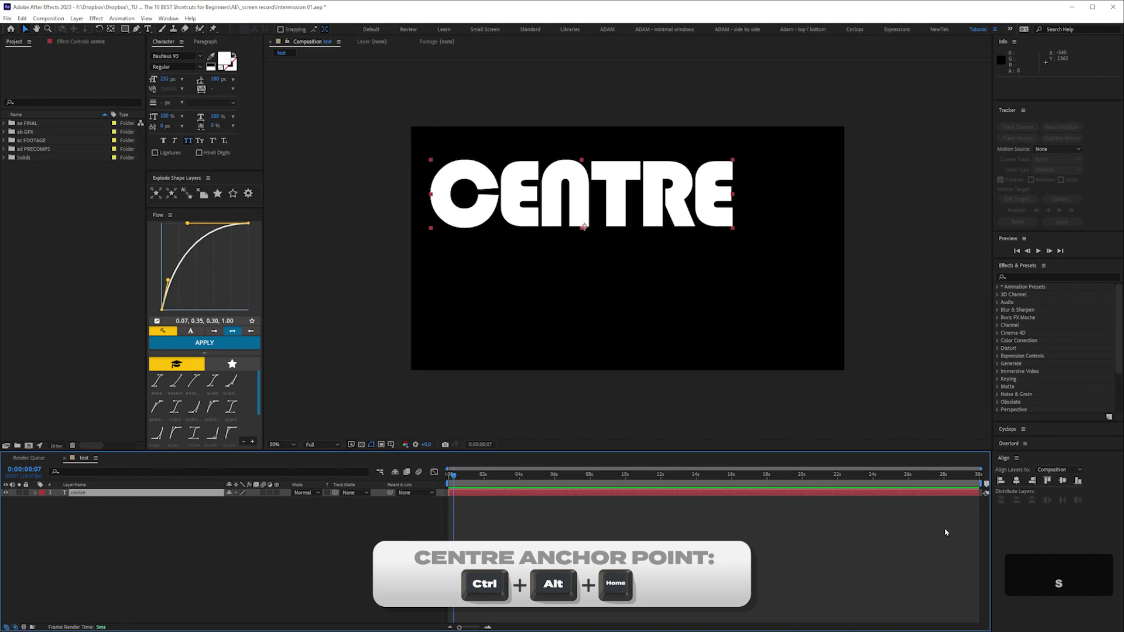
Centre the CENTRE text's anchor point, centre the text in the comp, then deselect the layer
{"action": "key", "text": "ctrl+alt+Home"}
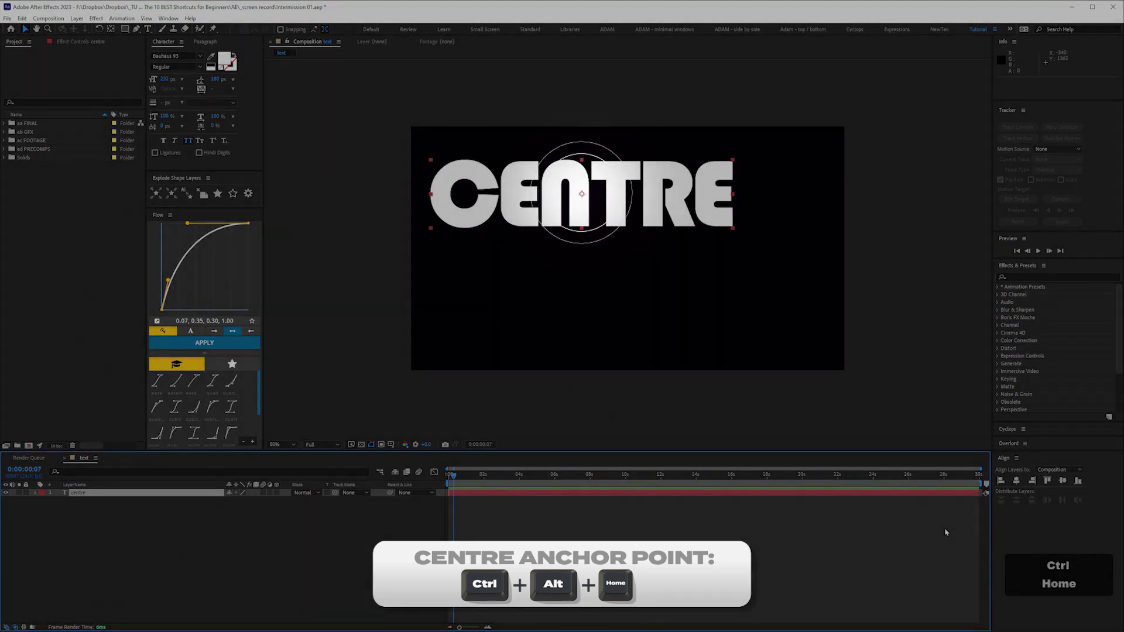
{"action": "key", "text": "ctrl+Home"}
{"action": "left_click", "coordinate": [208, 568]}
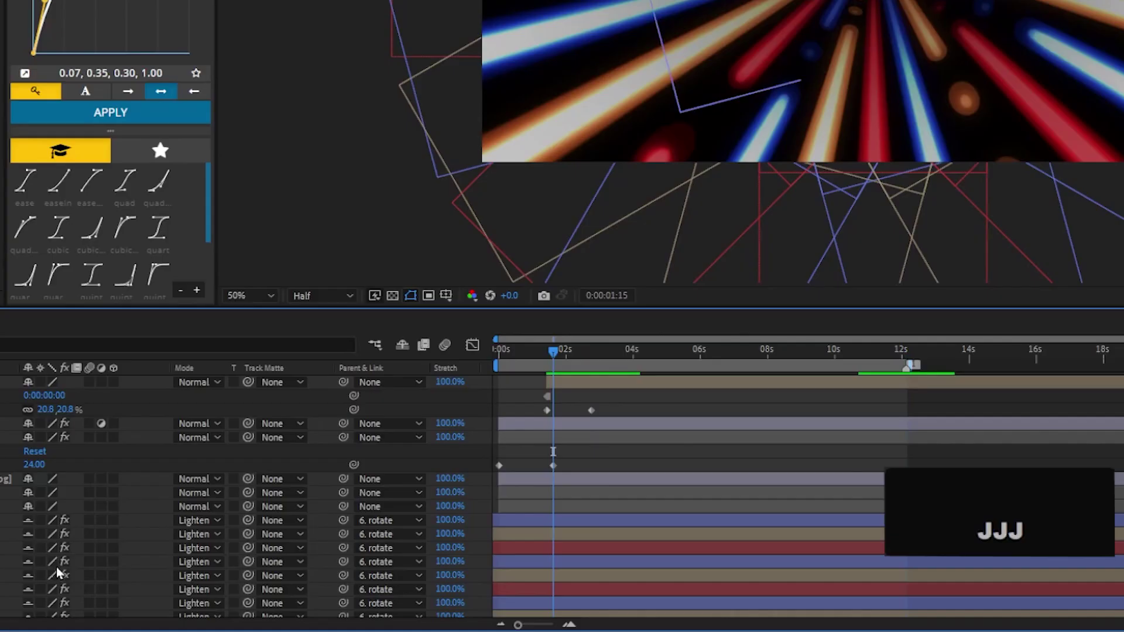
{"action": "key", "text": "j"}
Jump between keyframes with J and K, ending on the keyframe at 0:00:02:18
{"action": "key", "text": "k"}
{"action": "key", "text": "k"}
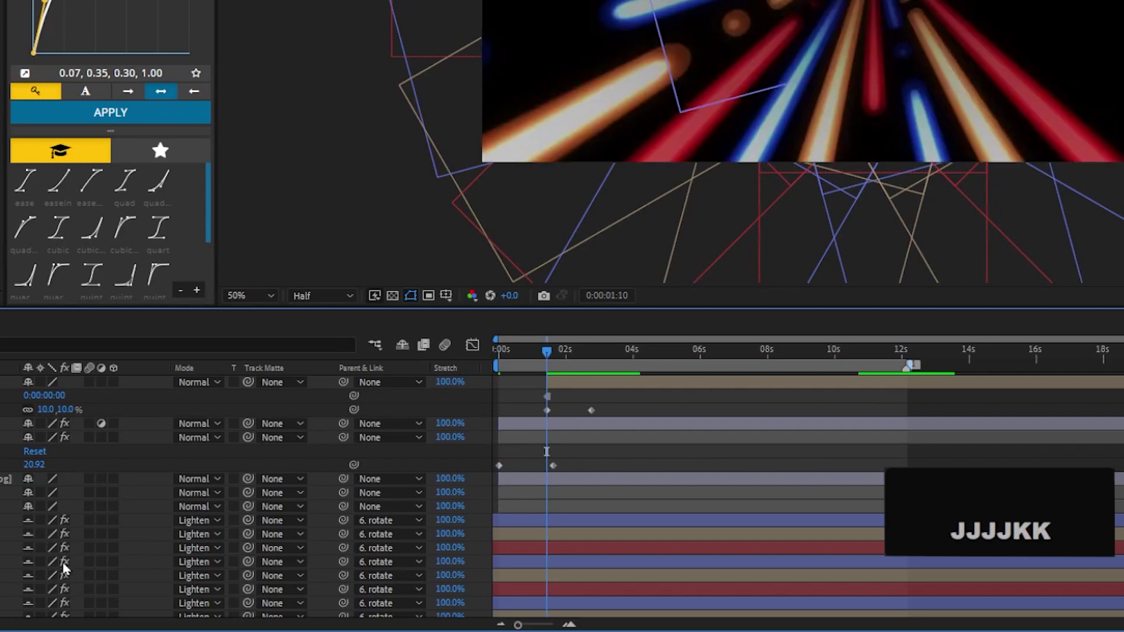
{"action": "key", "text": "k"}
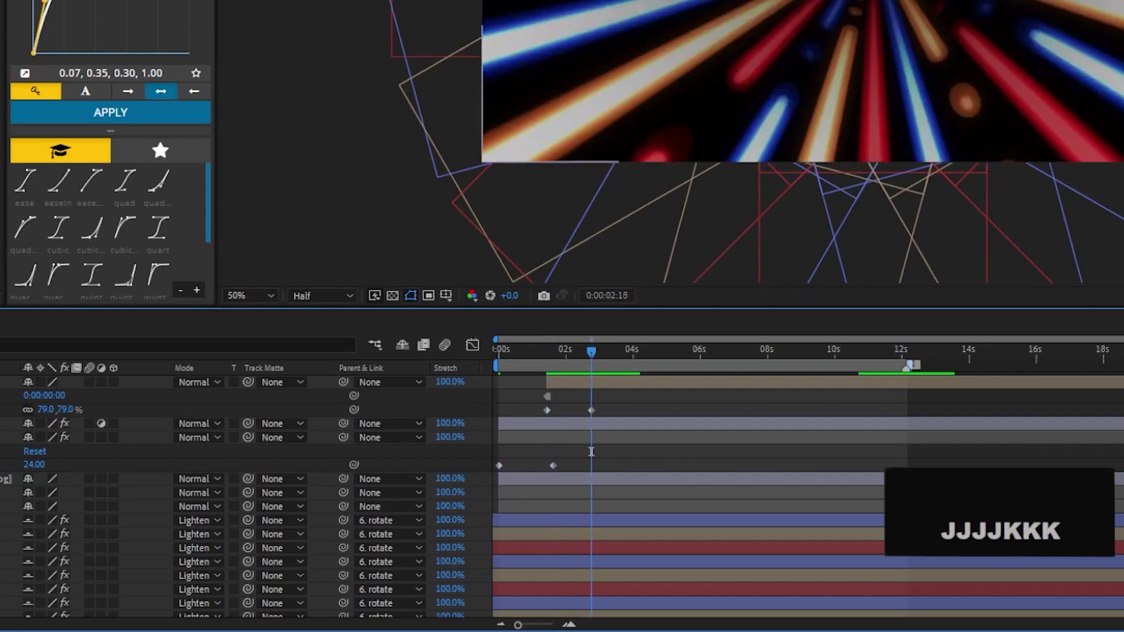